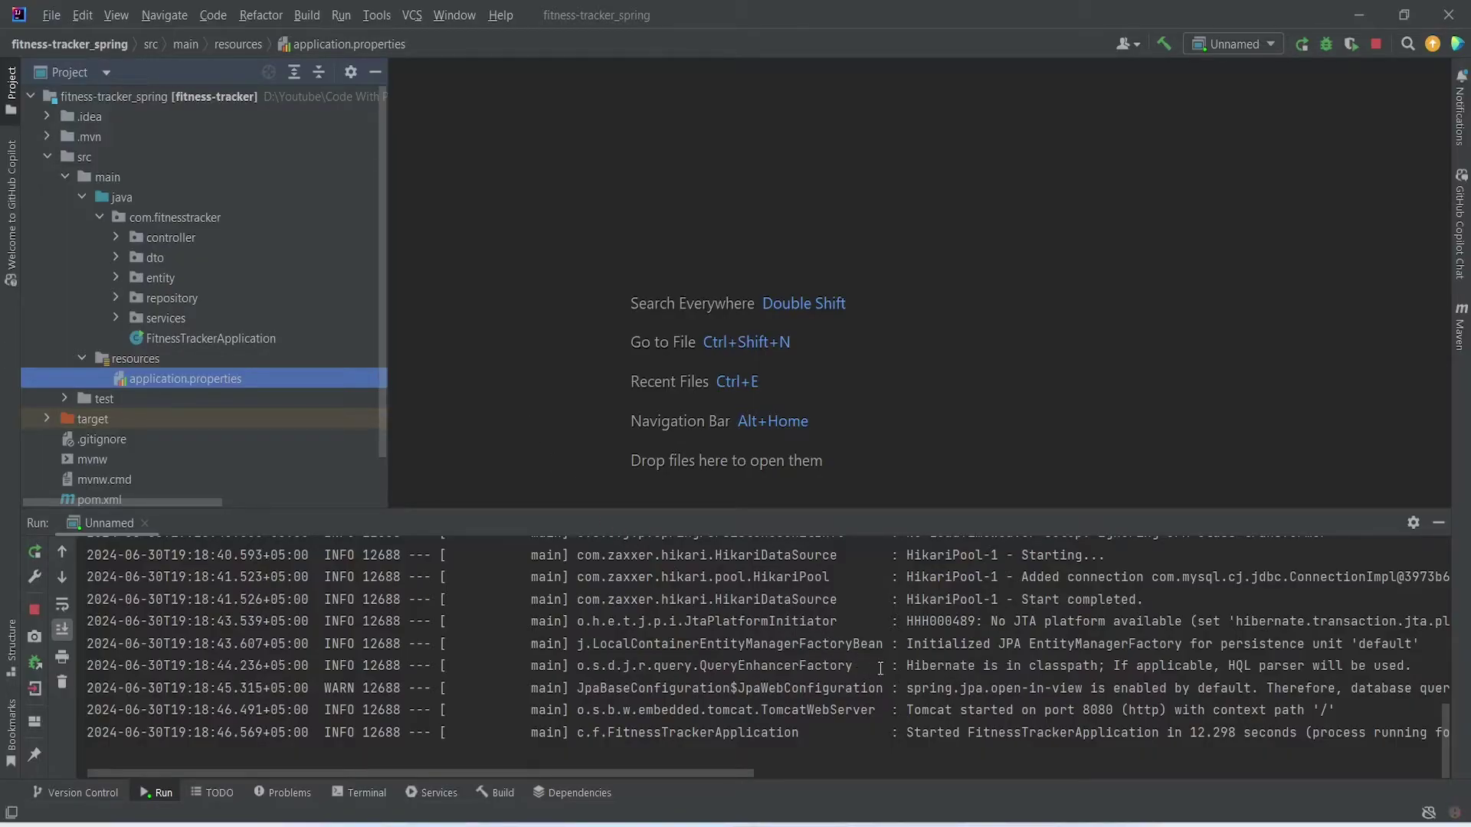
Confirm the 'Tomcat started on port 8080' message in the Run console and open pom.xml.
{"action": "left_click_drag", "start_coordinate": [929, 710], "coordinate": [1133, 714]}
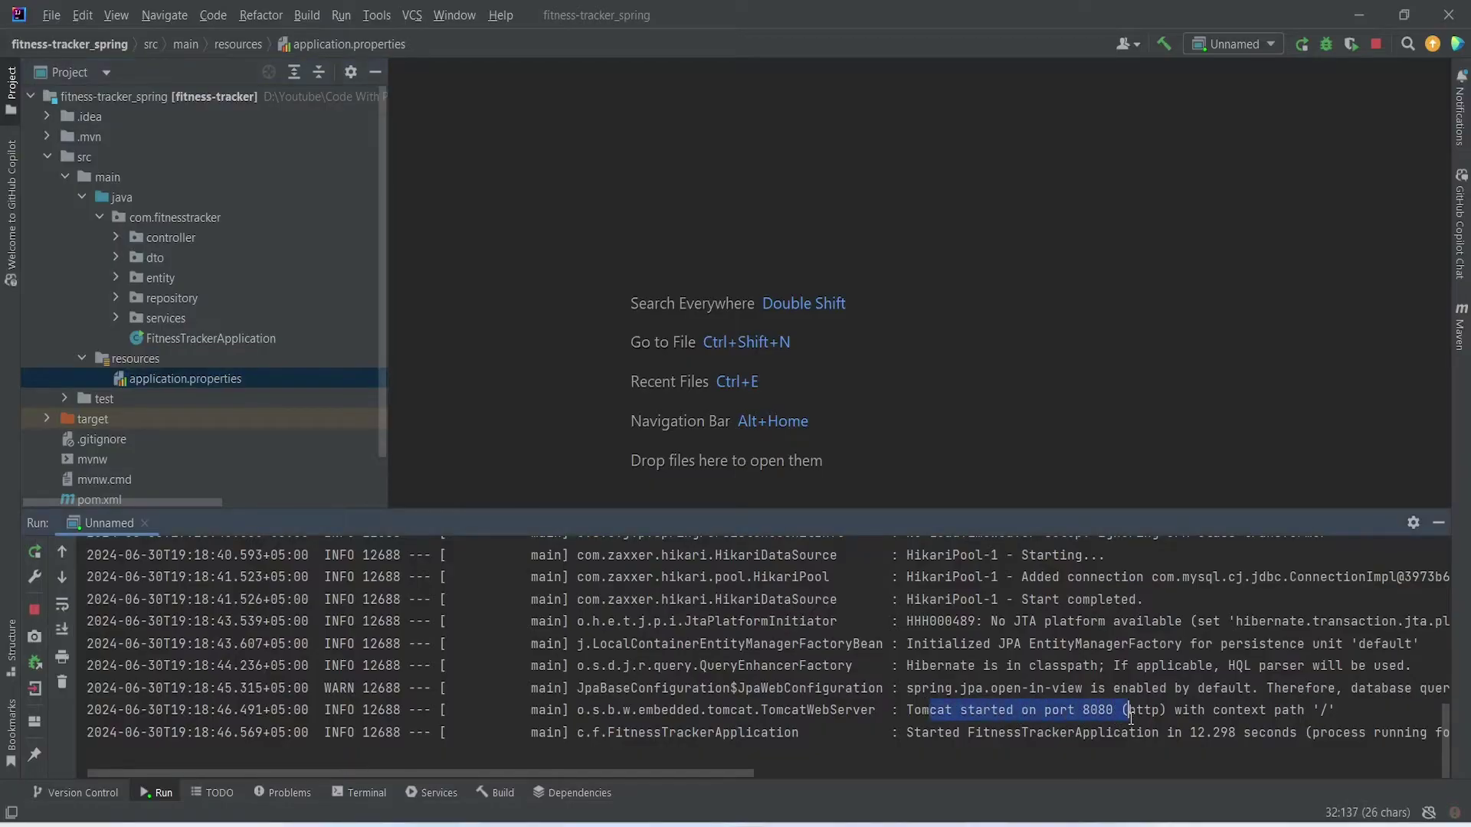
{"action": "scroll", "coordinate": [319, 350], "scroll_direction": "down", "scroll_amount": 1}
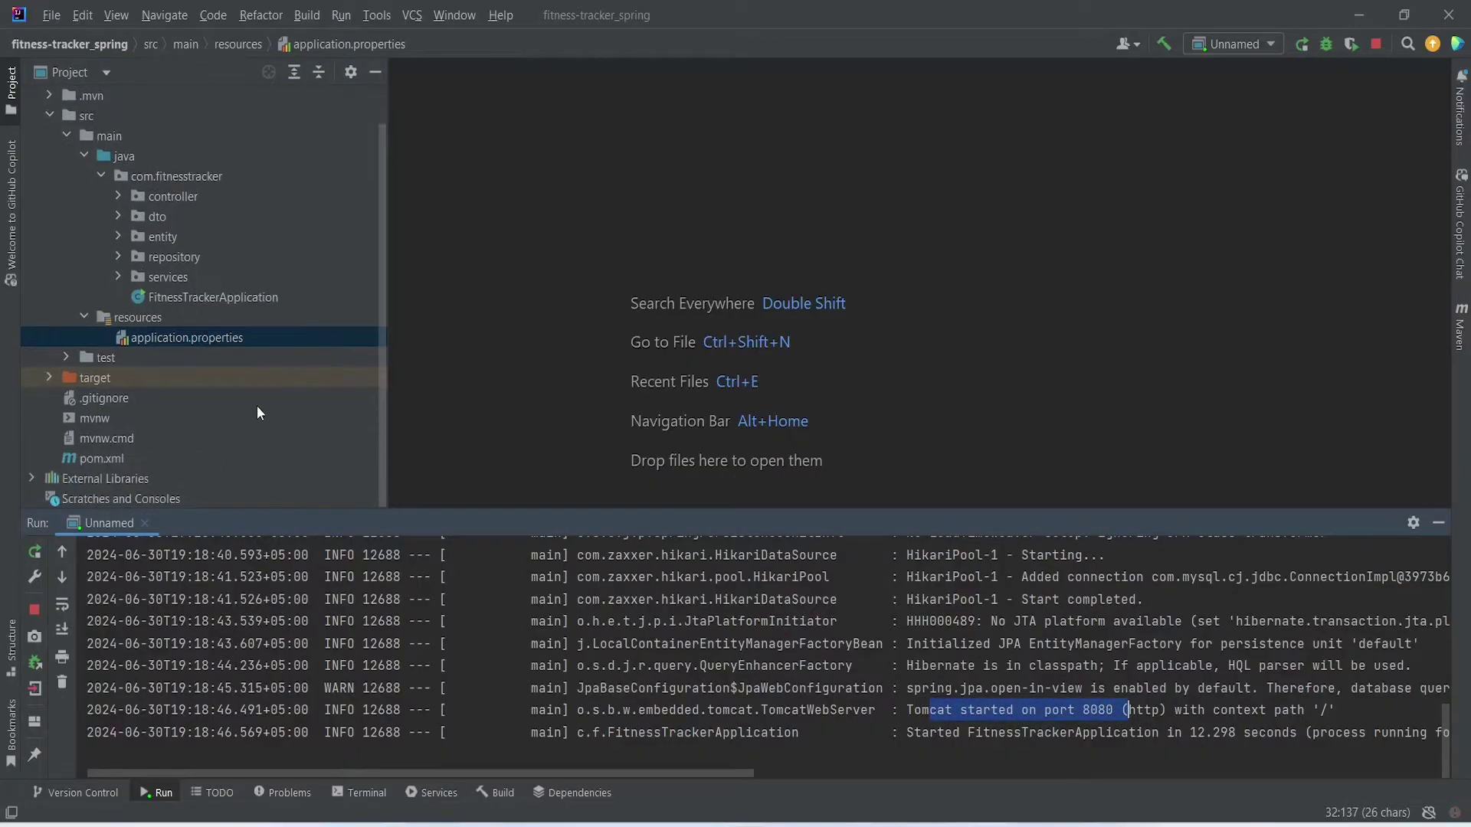
{"action": "double_click", "coordinate": [218, 459]}
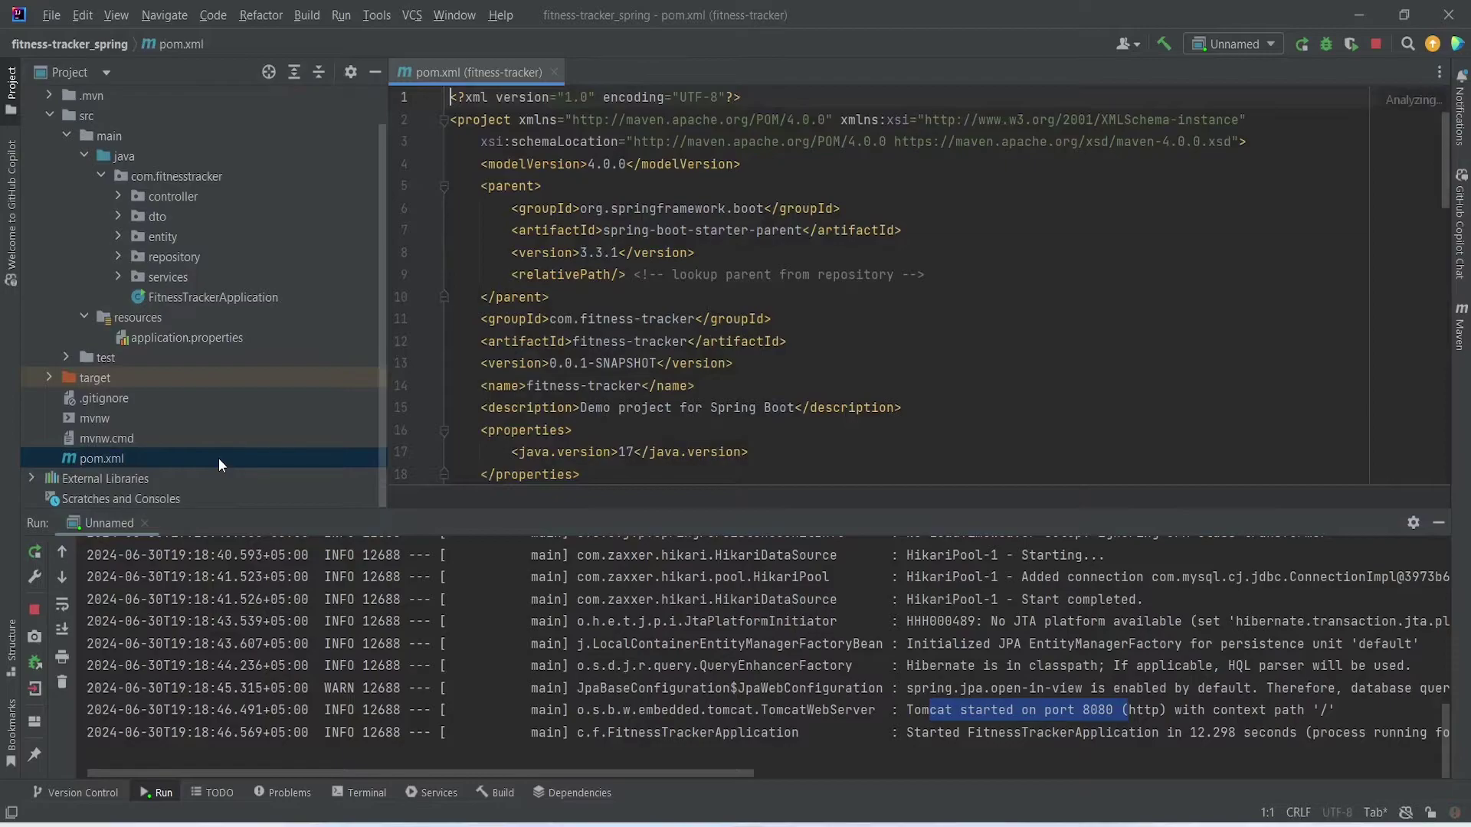
Check Spring Boot 3.3.1 and Java 17 in pom.xml, view application.properties, then switch to VS Code.
{"action": "left_click_drag", "start_coordinate": [580, 253], "coordinate": [619, 253]}
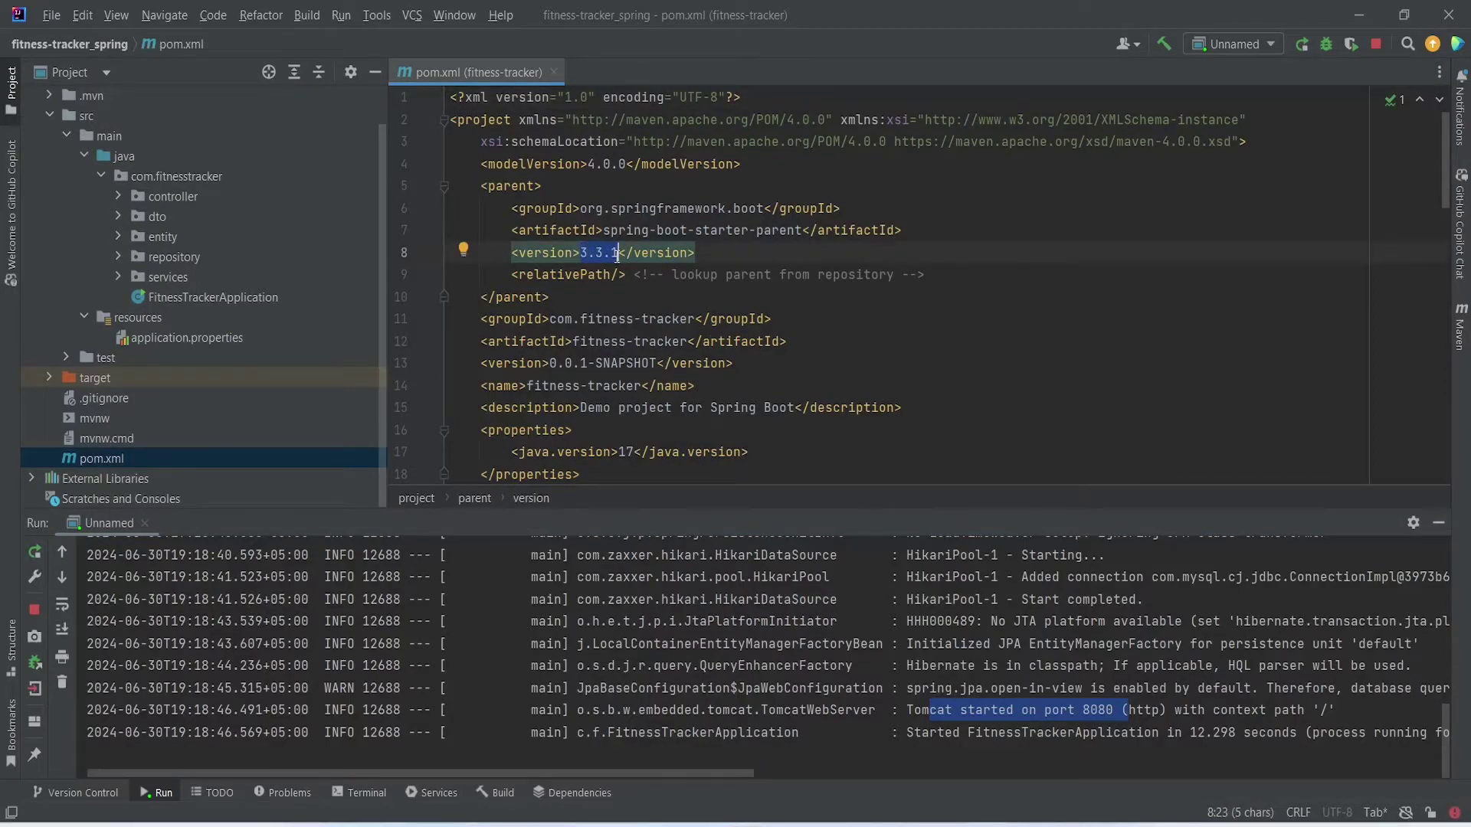
{"action": "double_click", "coordinate": [624, 451]}
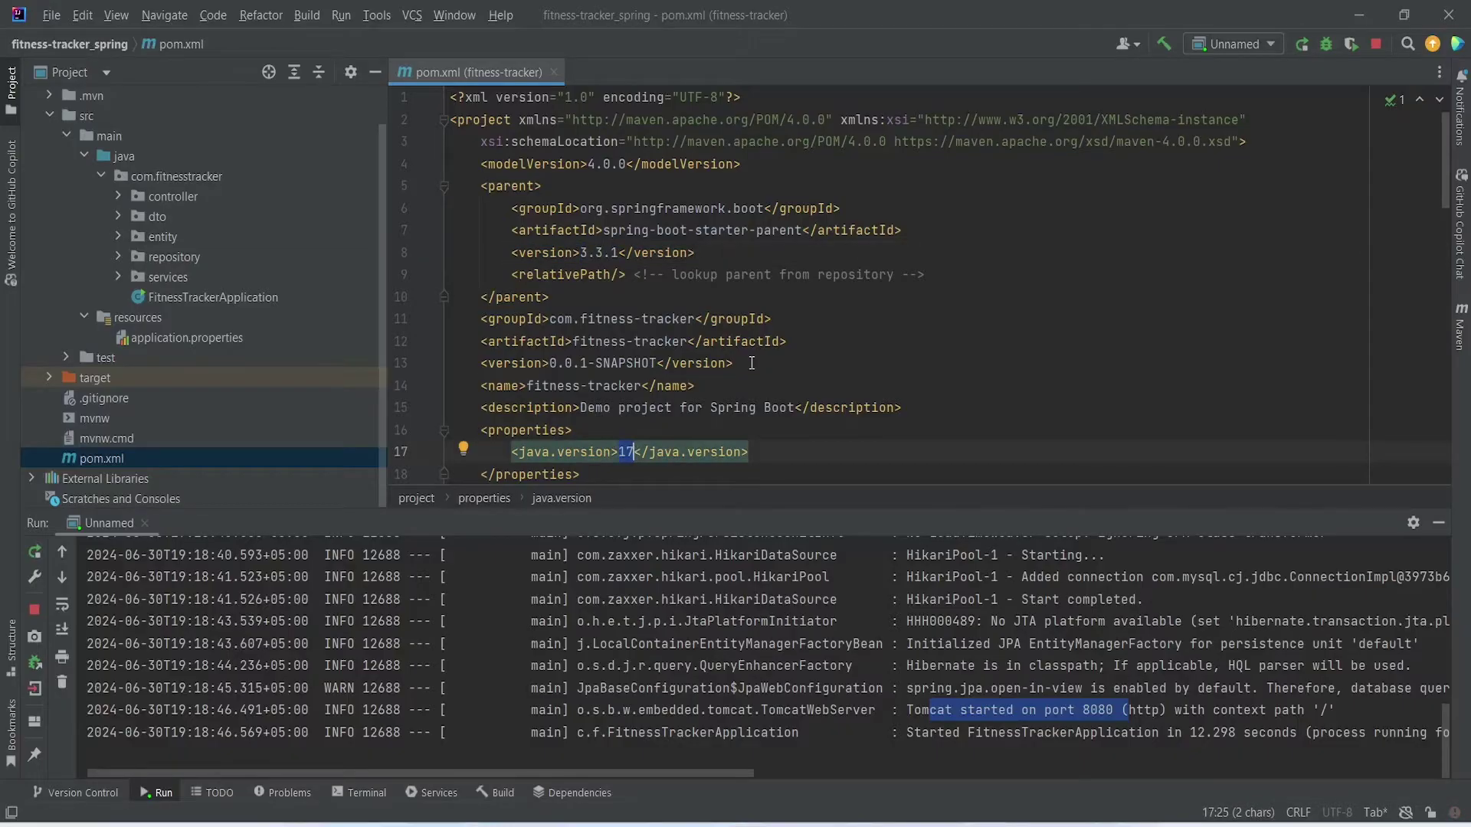
{"action": "left_click", "coordinate": [263, 343]}
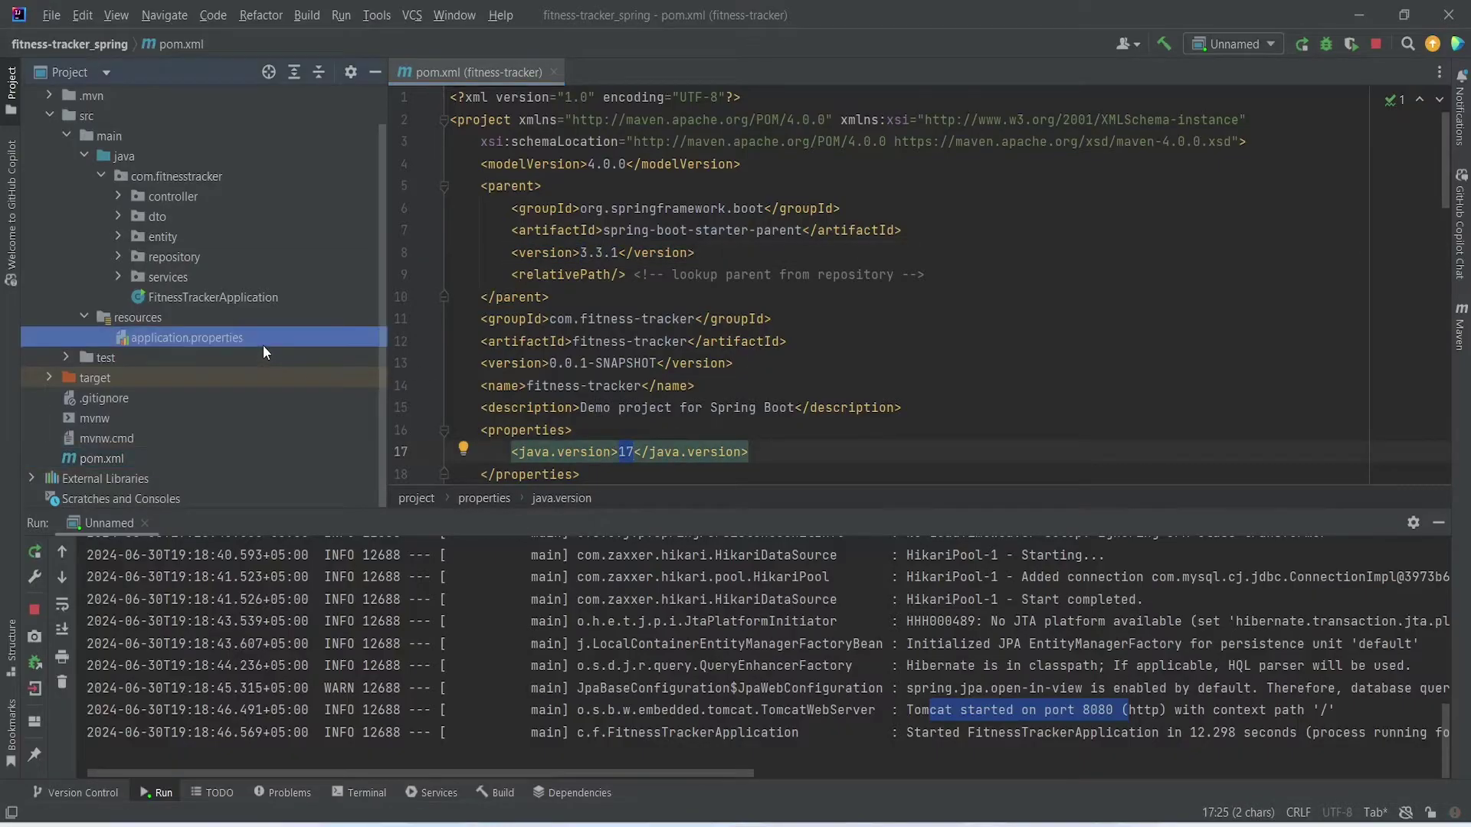
{"action": "double_click", "coordinate": [263, 345]}
{"action": "left_click", "coordinate": [666, 299]}
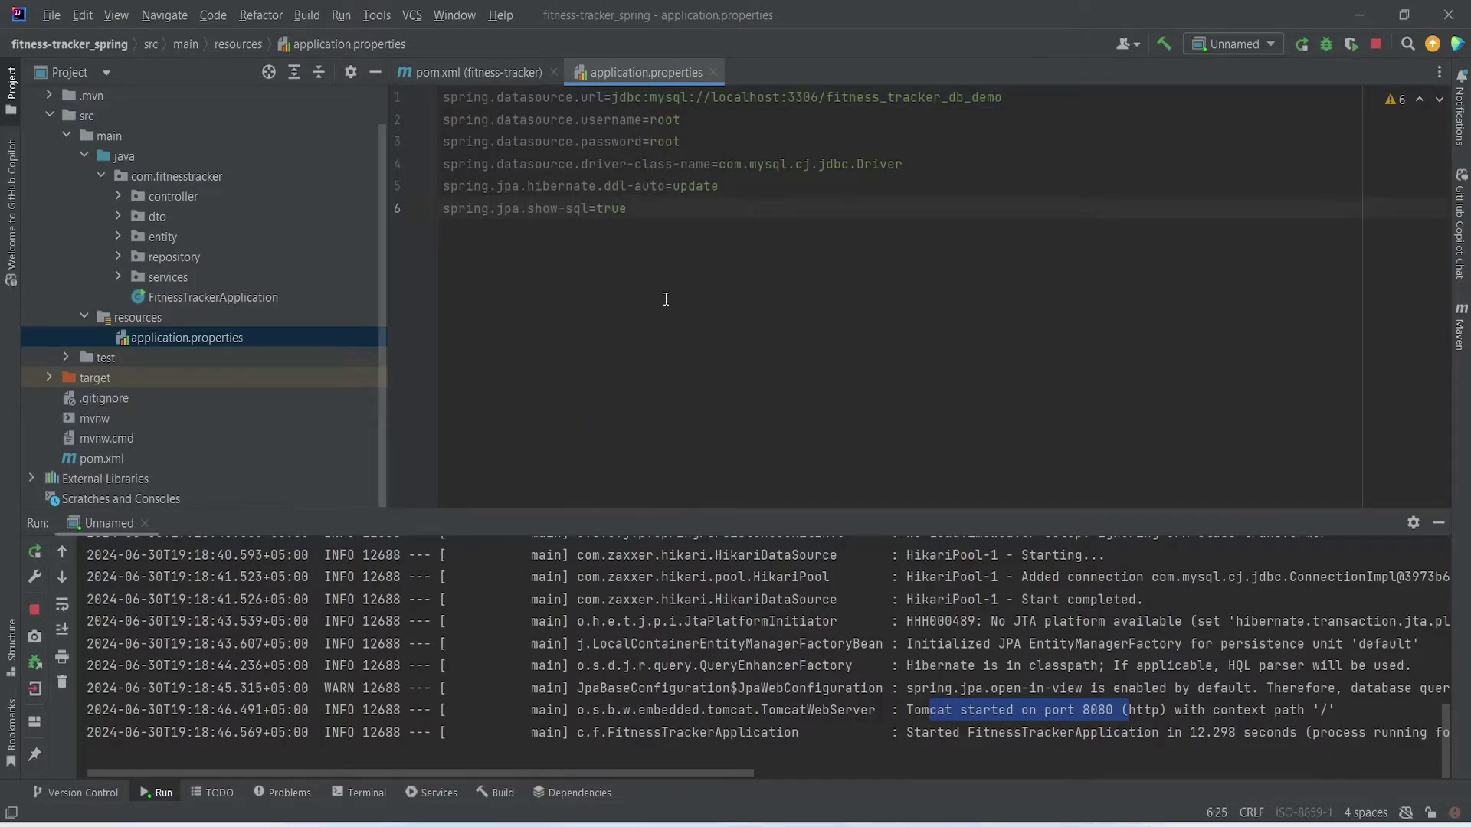
{"action": "key", "text": "alt+Tab"}
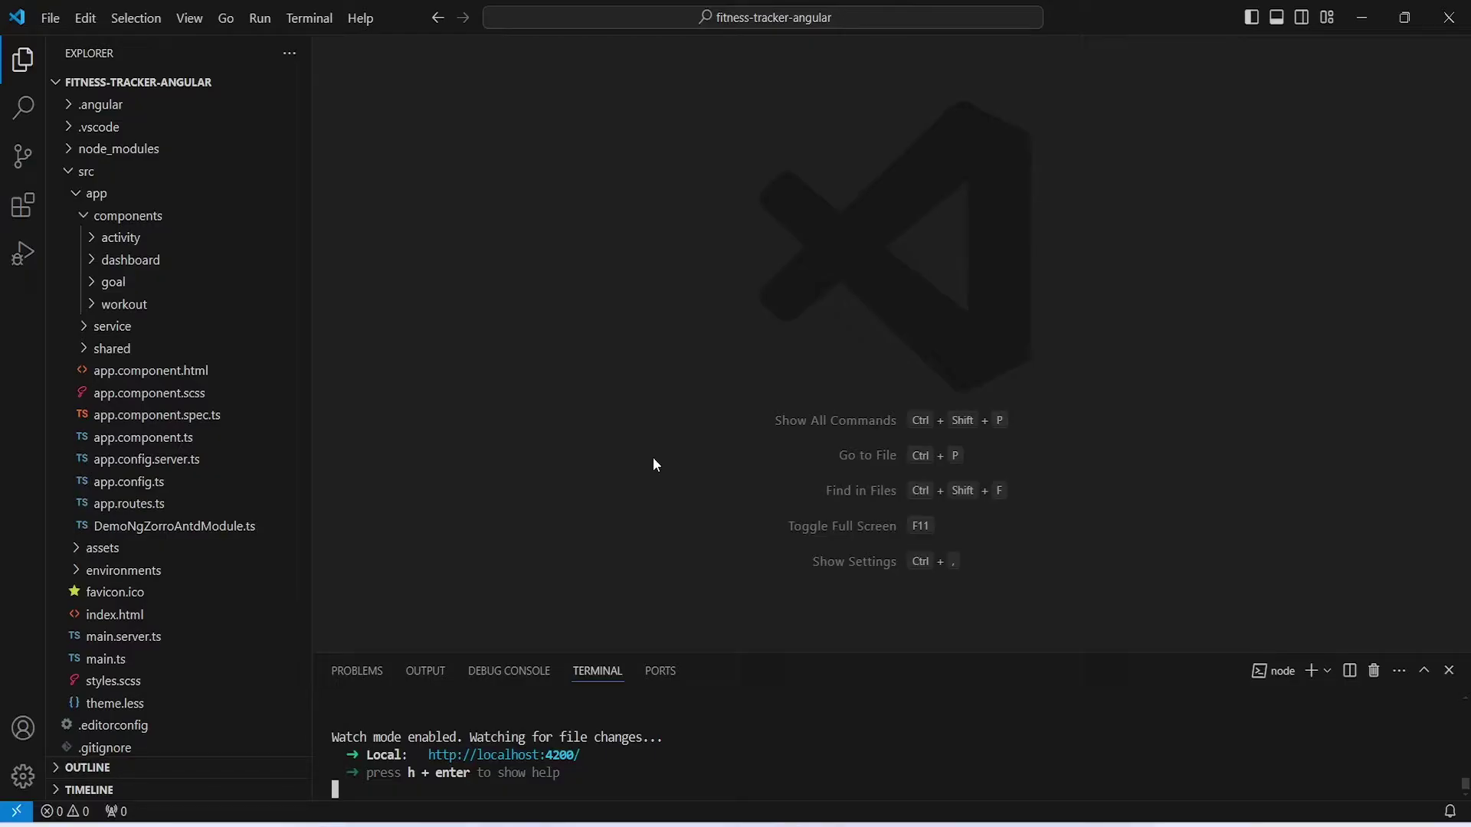
{"action": "left_click_drag", "start_coordinate": [623, 754], "coordinate": [455, 738]}
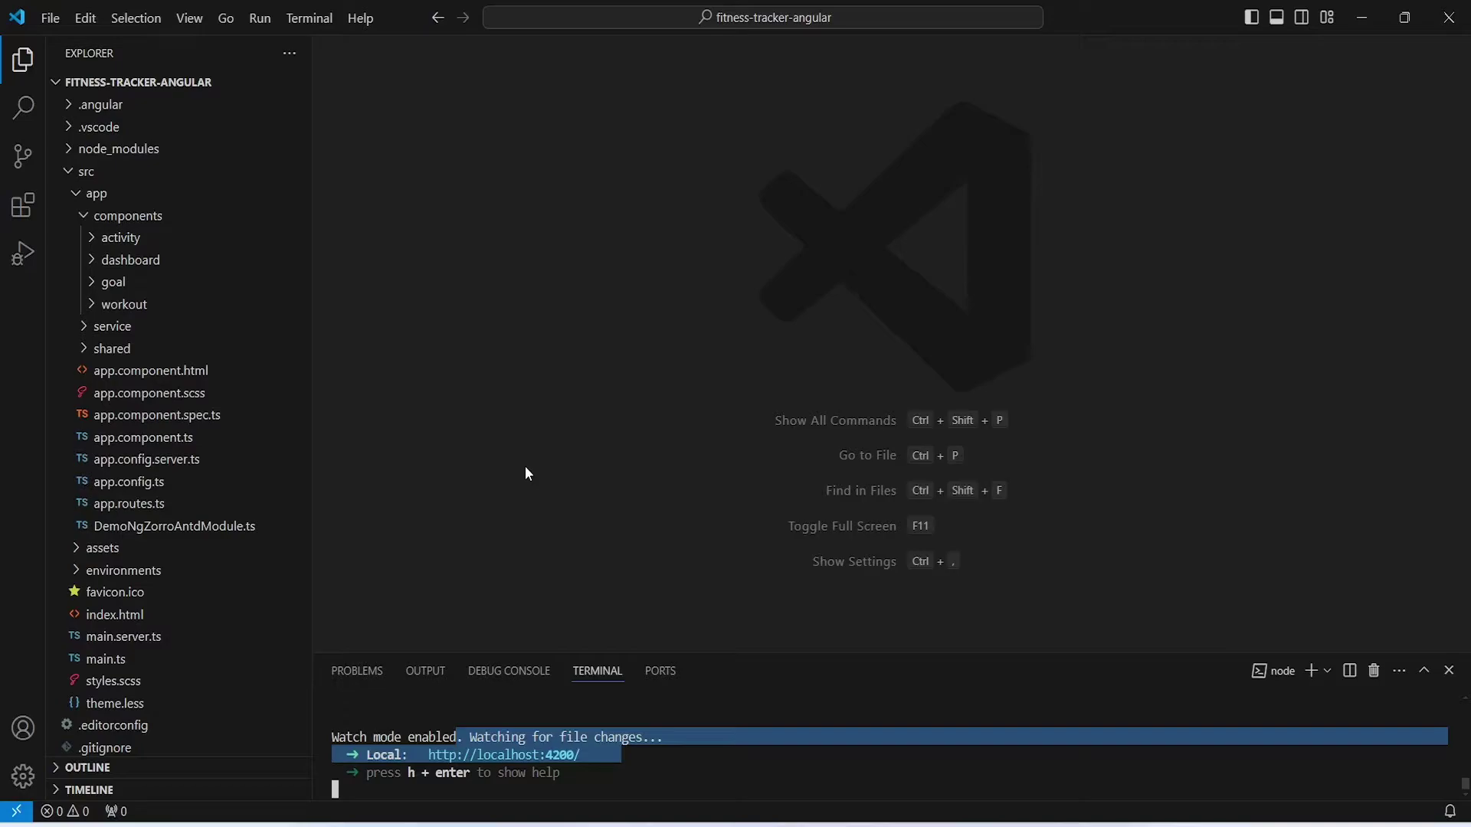
In the browser, browse the Dashboard's 945 cal burned stat cards and charts, then go to Workout.
{"action": "key", "text": "alt+Tab"}
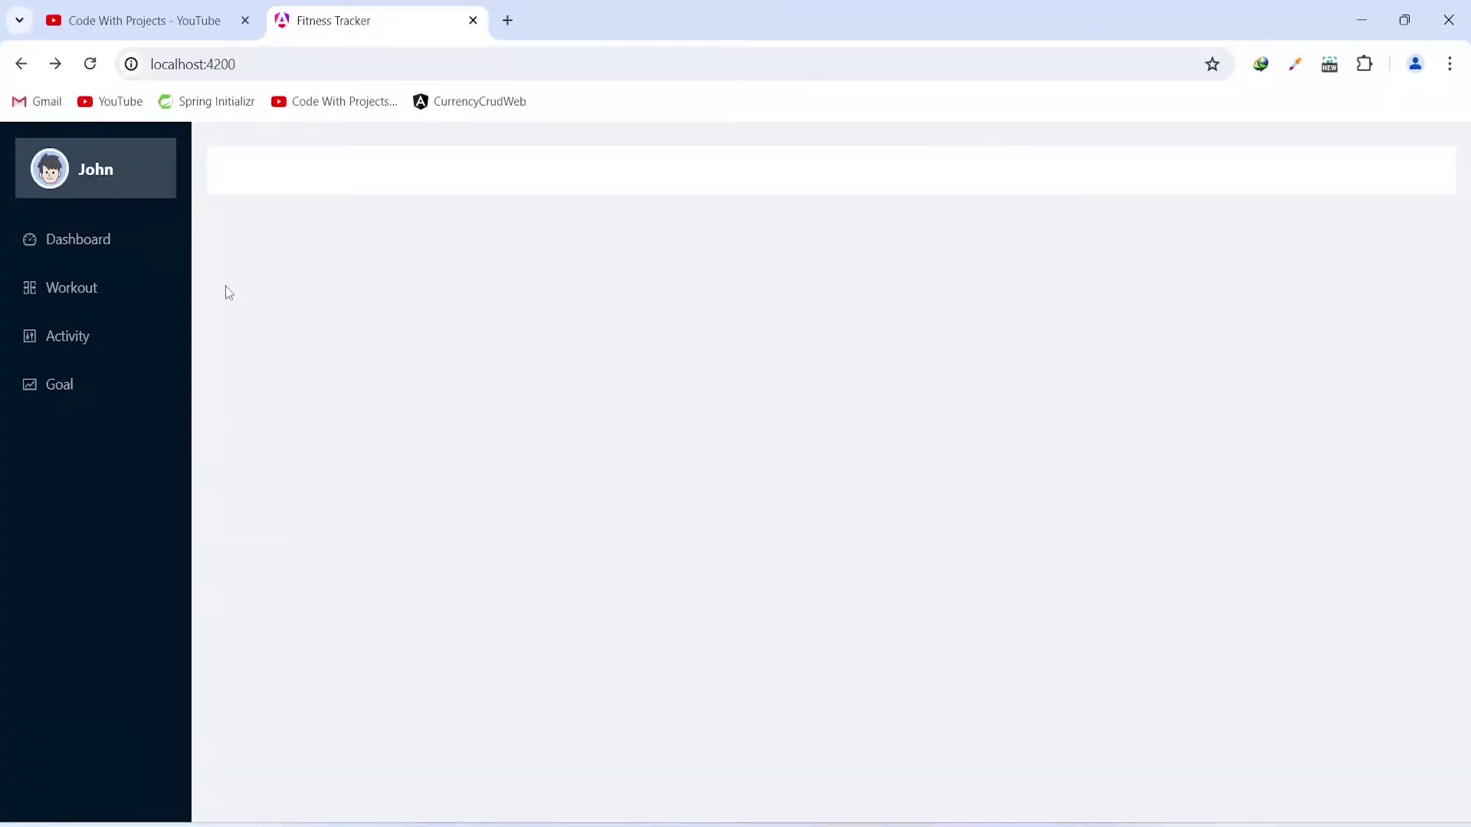
{"action": "left_click", "coordinate": [121, 243]}
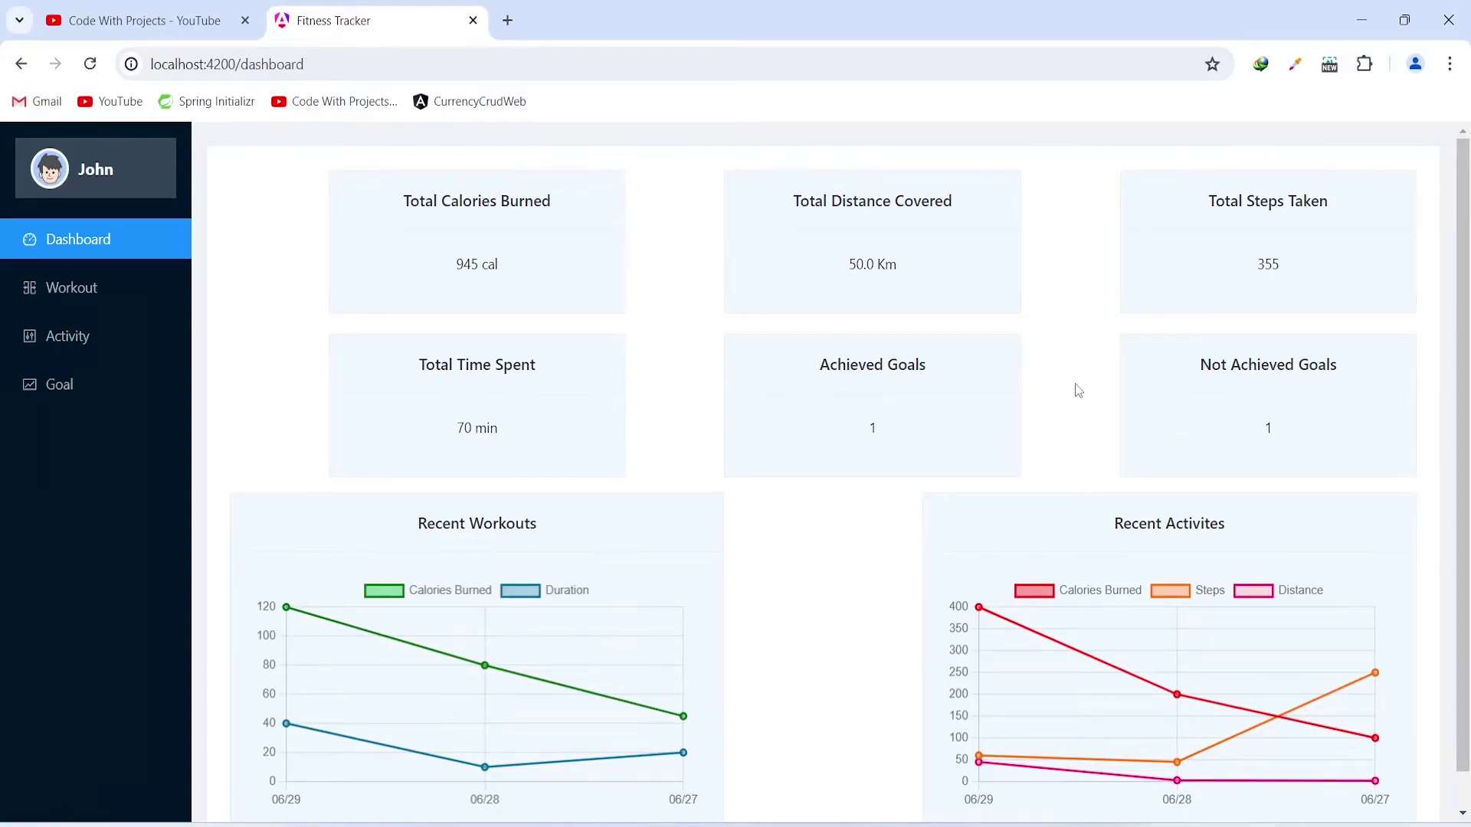
{"action": "scroll", "coordinate": [1078, 390], "scroll_direction": "down", "scroll_amount": 1}
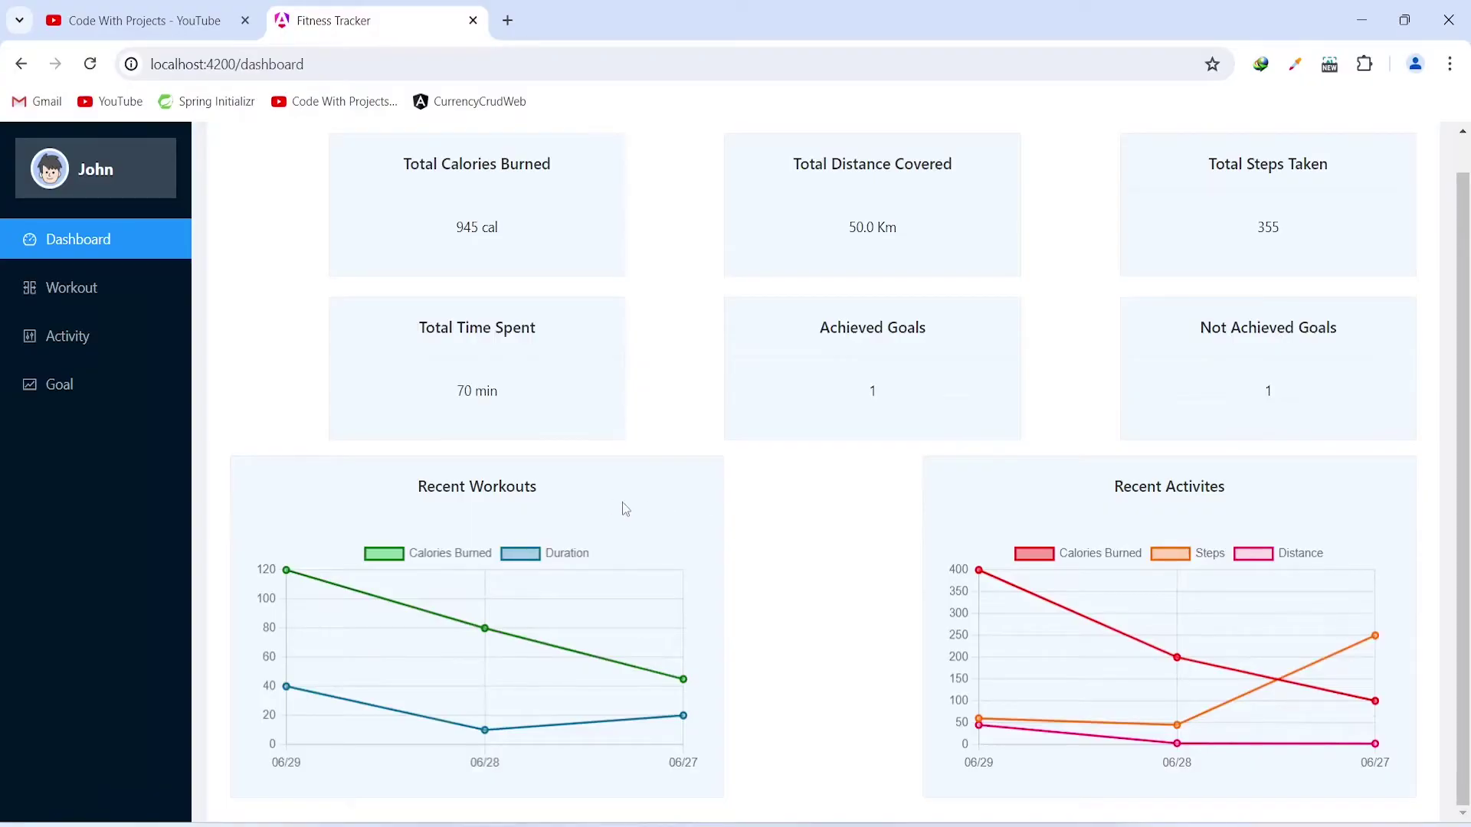
{"action": "left_click_drag", "start_coordinate": [418, 489], "coordinate": [513, 498]}
{"action": "left_click", "coordinate": [513, 498]}
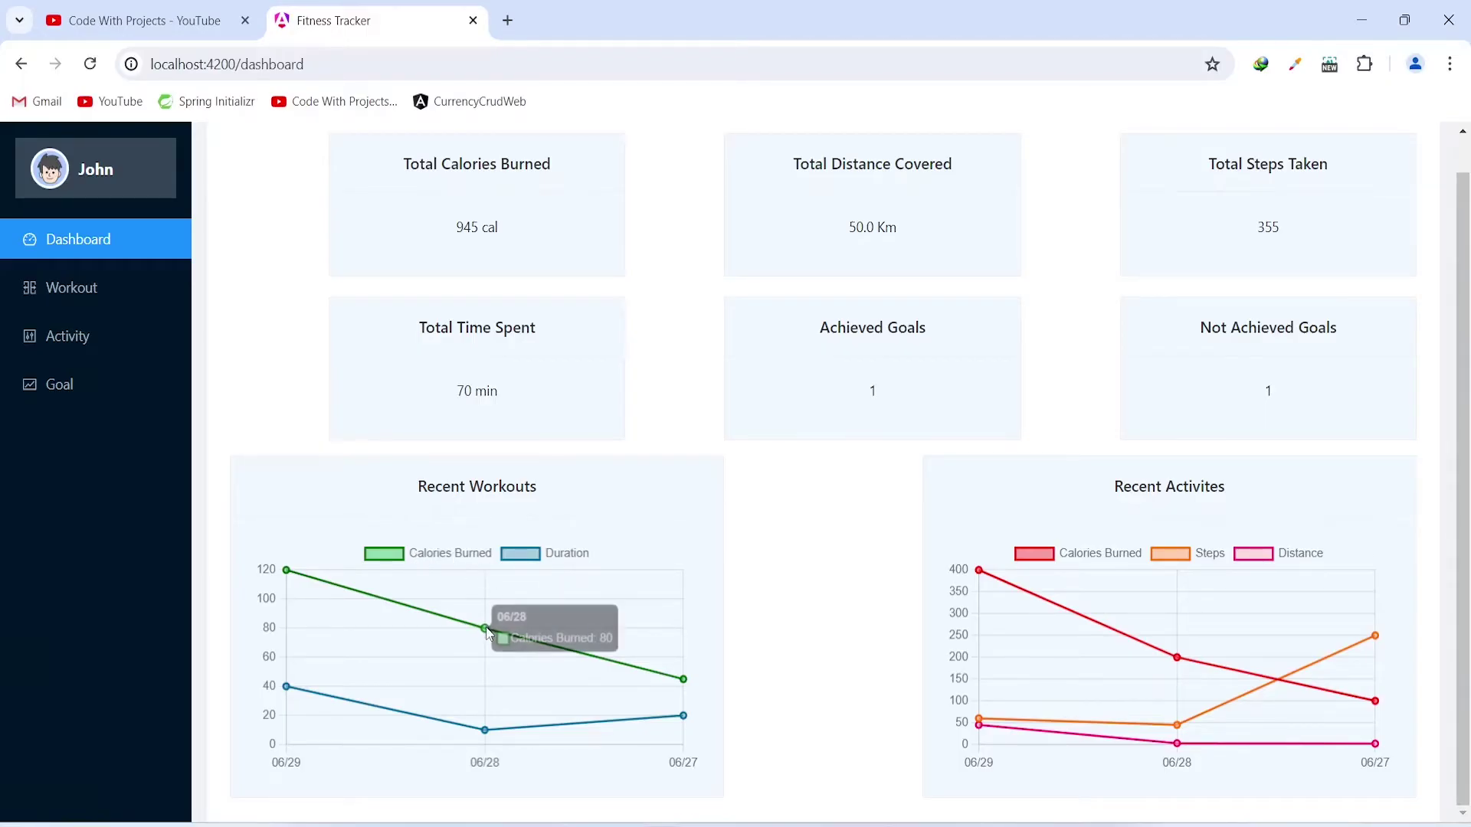
{"action": "mouse_move", "coordinate": [287, 688]}
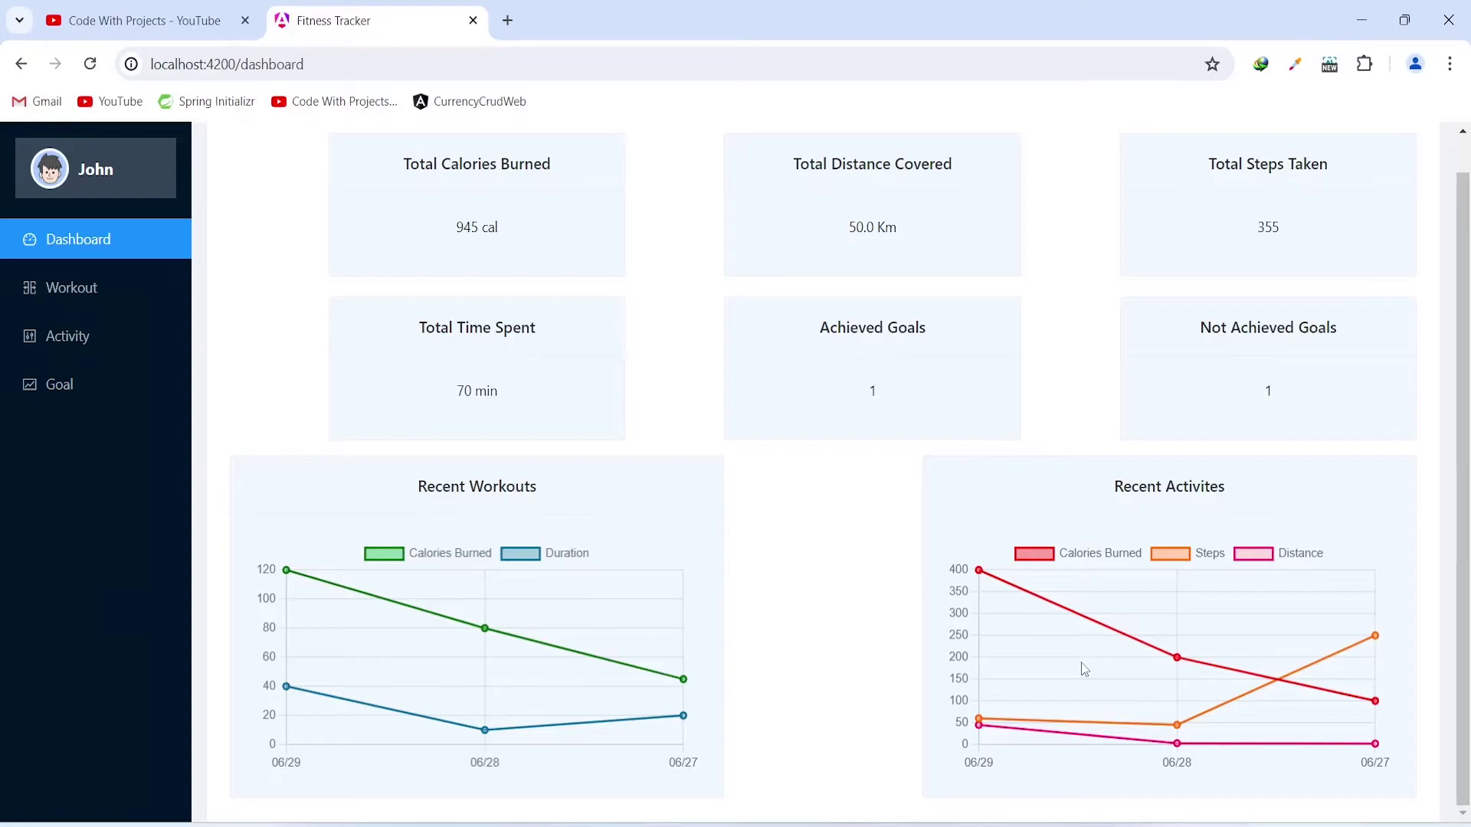
{"action": "left_click", "coordinate": [71, 290]}
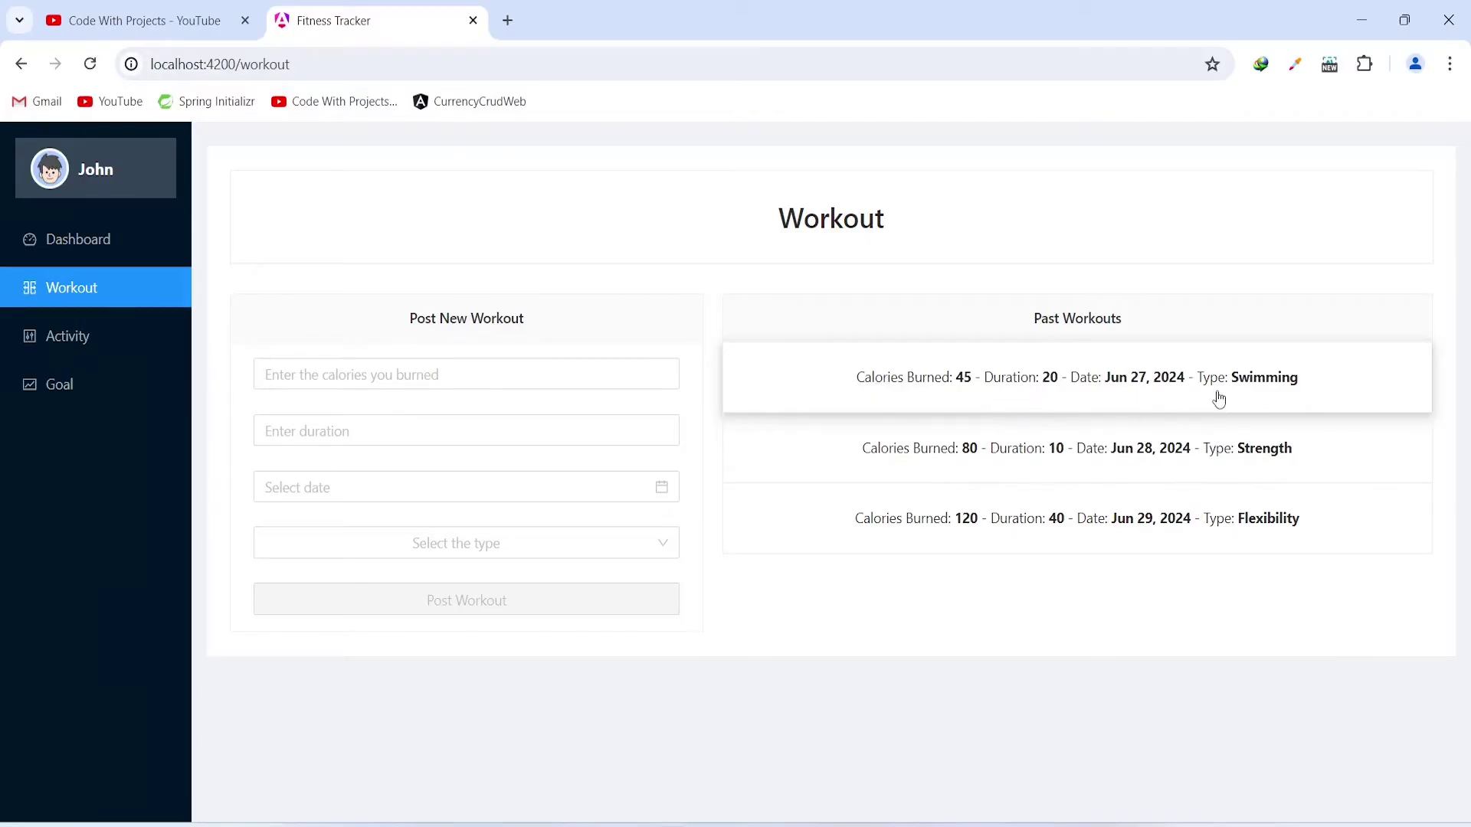
Post a Cardio workout with 150 calories burned, 60 minutes duration, dated June 30, 2024.
{"action": "left_click", "coordinate": [449, 374]}
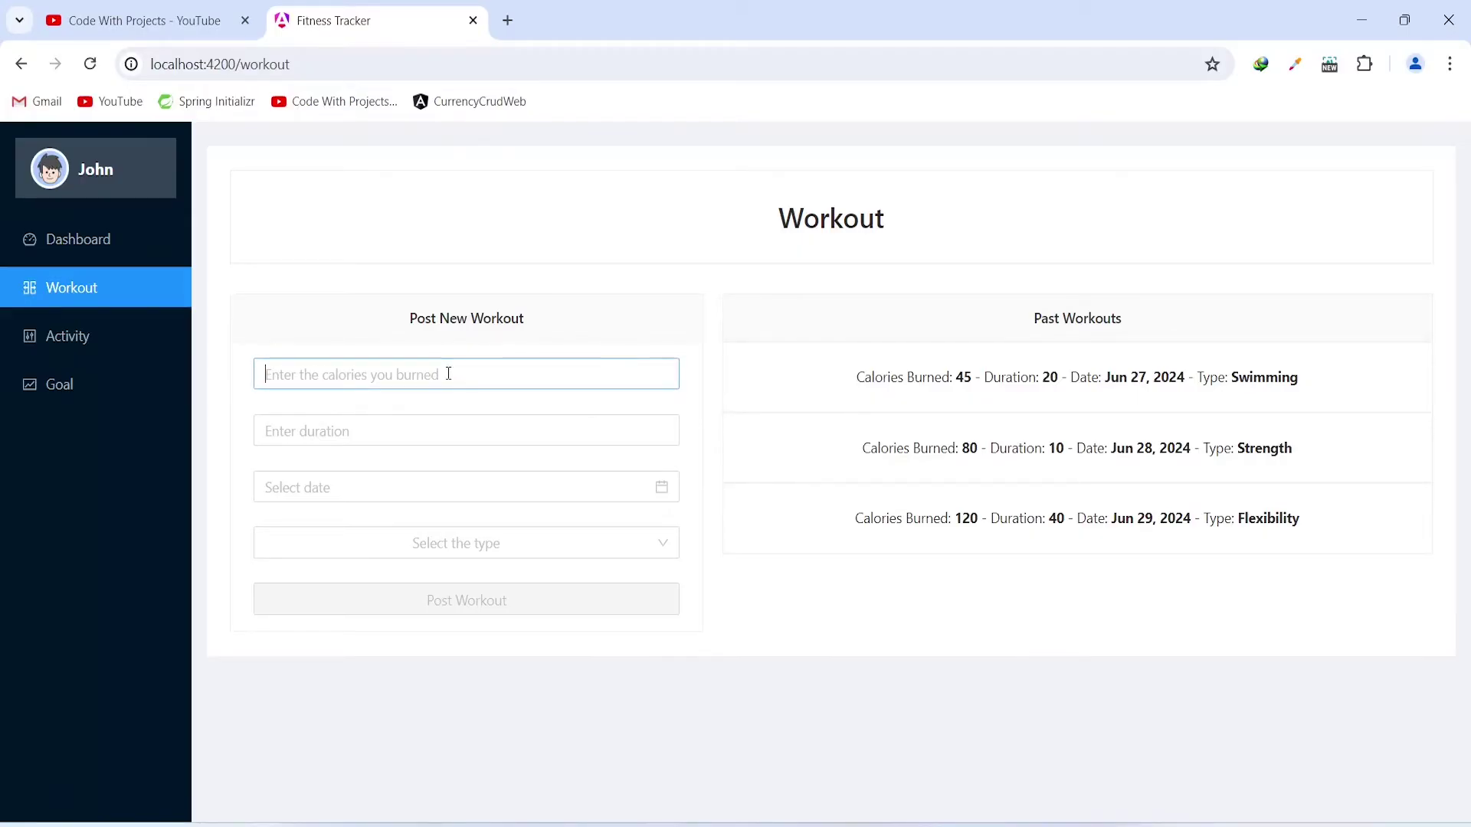
{"action": "type", "text": "150"}
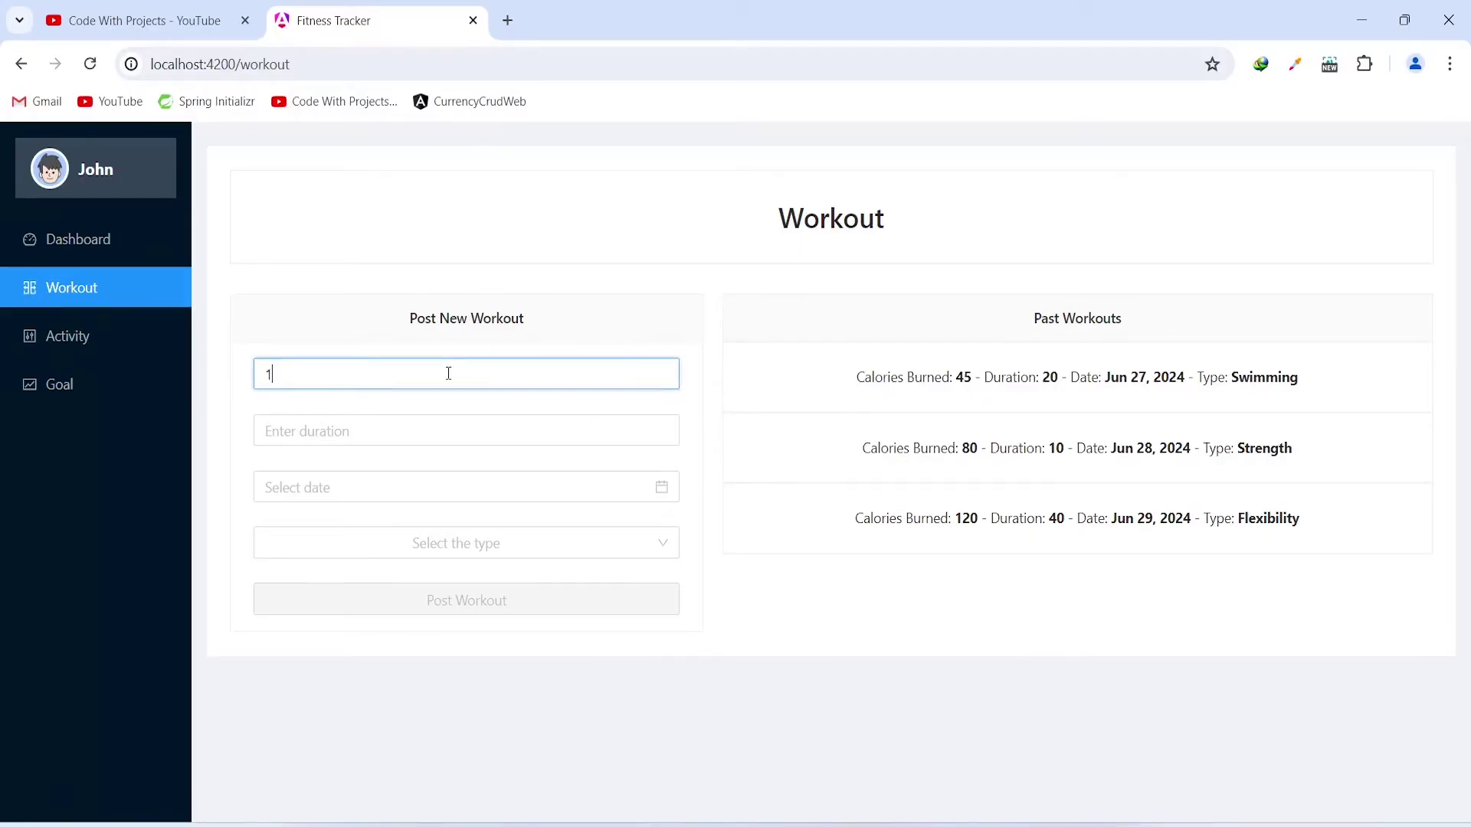
{"action": "left_click", "coordinate": [424, 433]}
{"action": "type", "text": "60"}
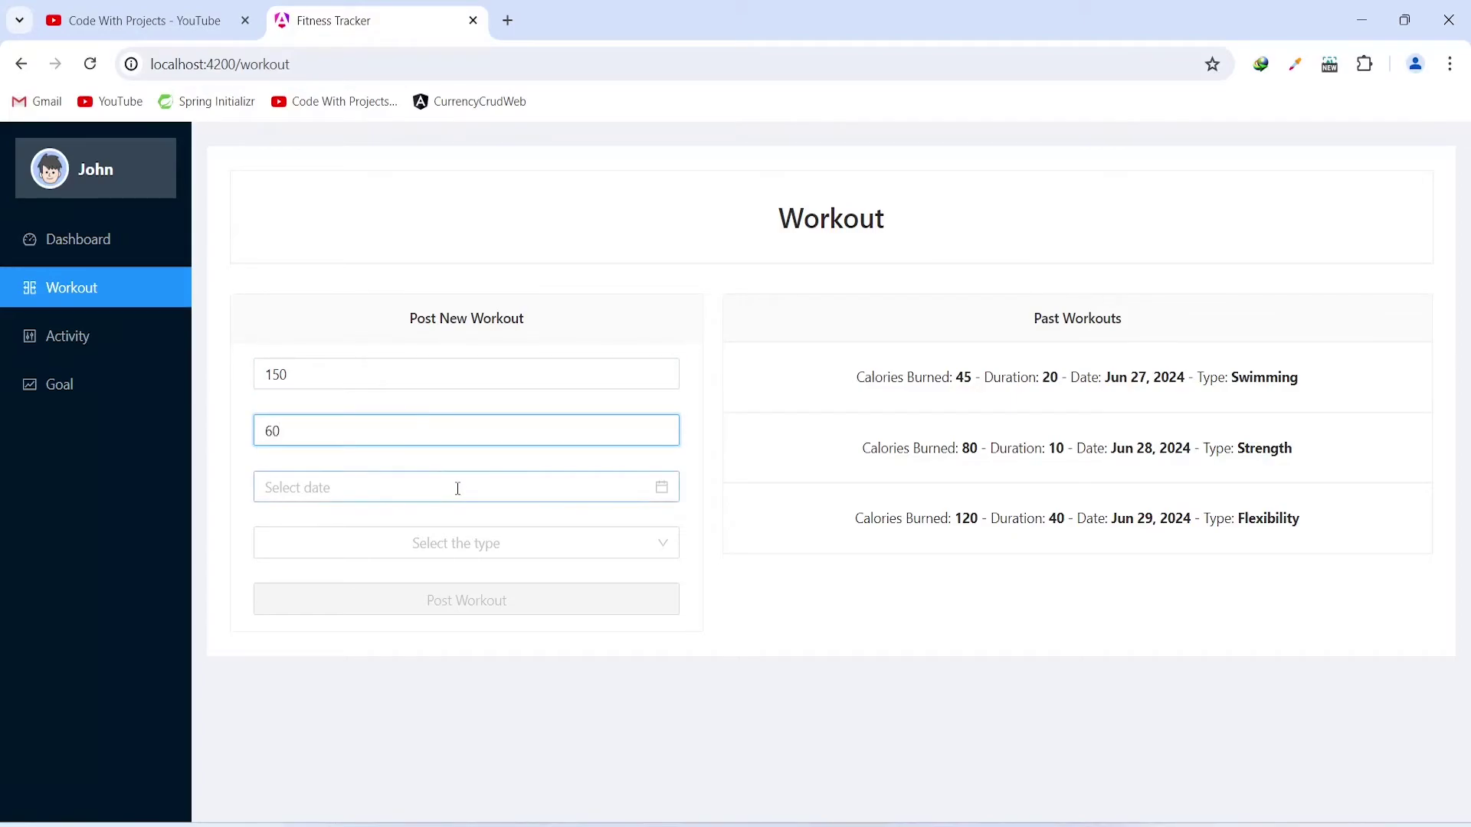
{"action": "left_click", "coordinate": [457, 488]}
{"action": "left_click", "coordinate": [281, 754]}
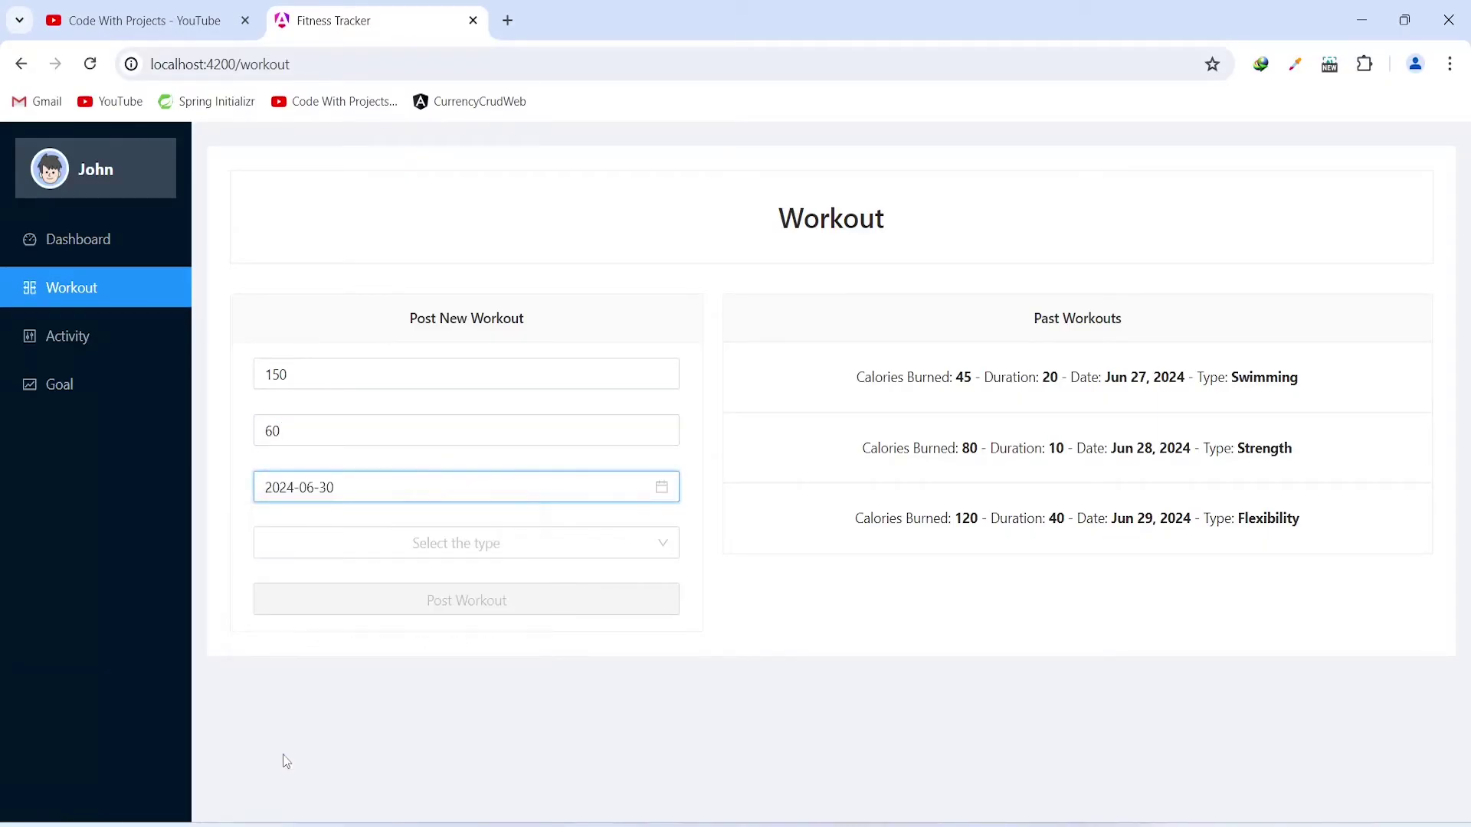
{"action": "left_click", "coordinate": [455, 550]}
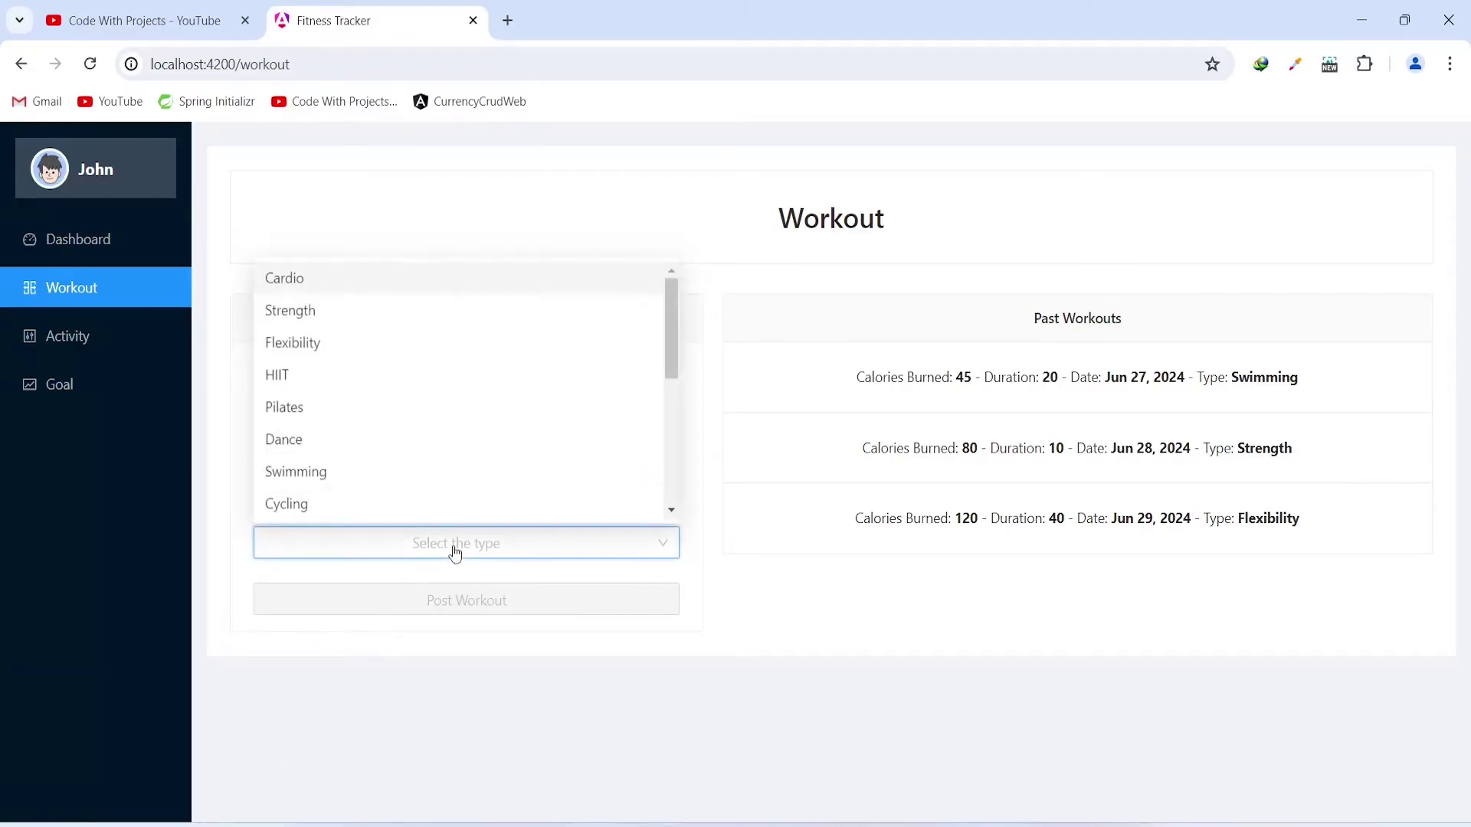
{"action": "left_click", "coordinate": [353, 277]}
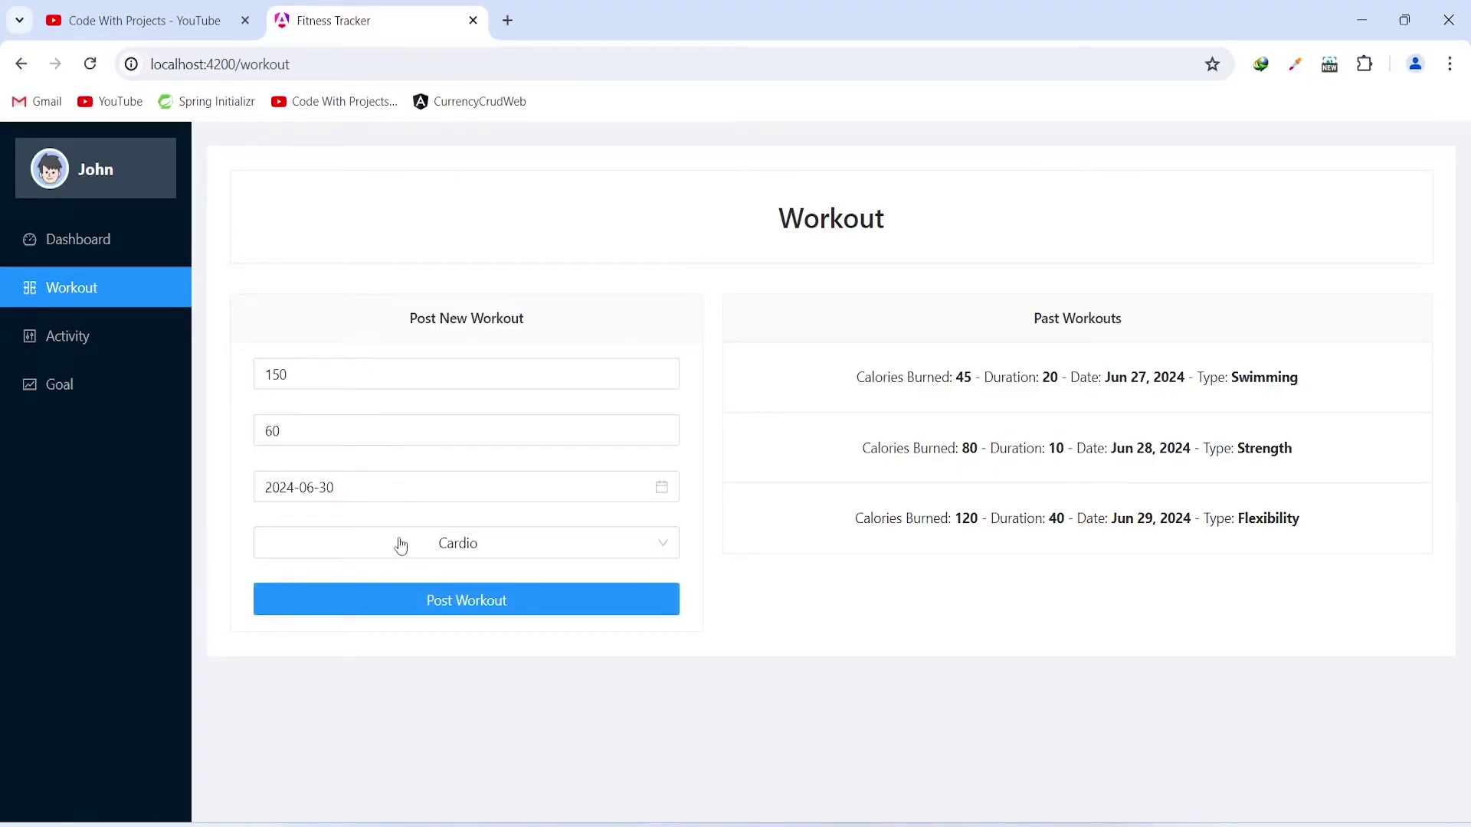
{"action": "left_click", "coordinate": [460, 601]}
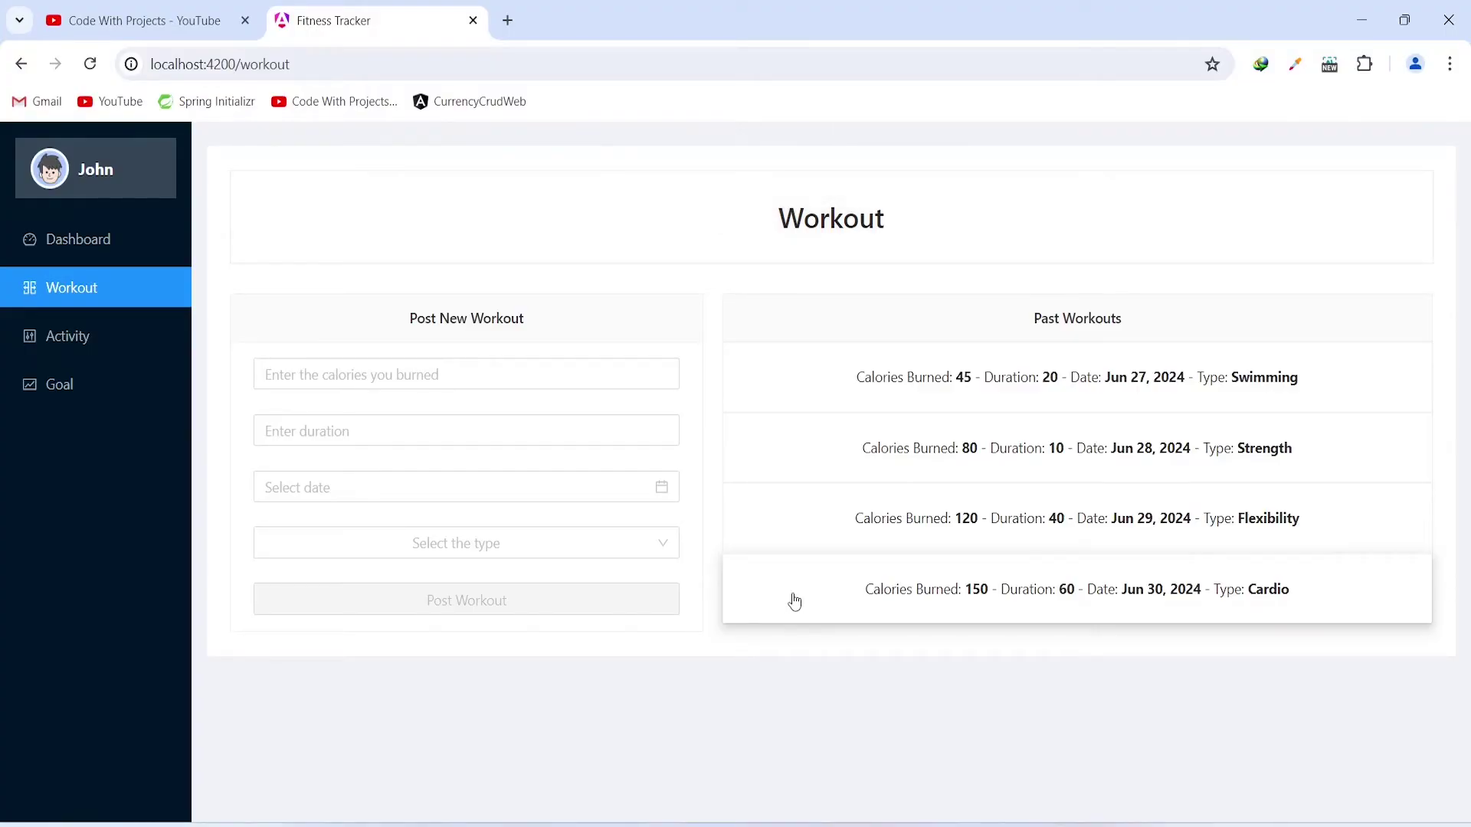
On the Activity page, post an activity of 500 calories, 60 KM distance, 150 steps on 2024-06-30.
{"action": "left_click", "coordinate": [97, 341]}
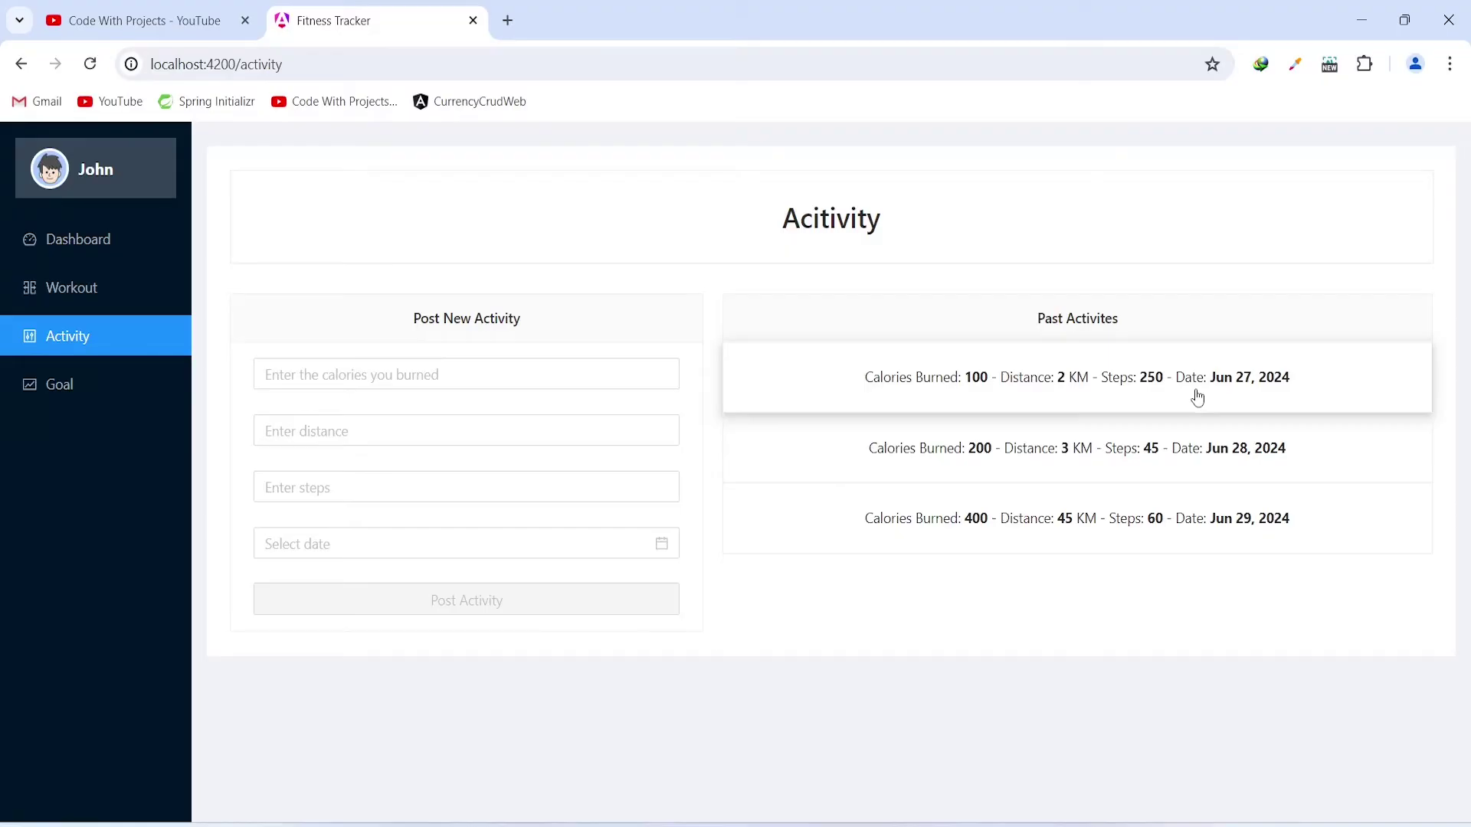
{"action": "left_click", "coordinate": [486, 375]}
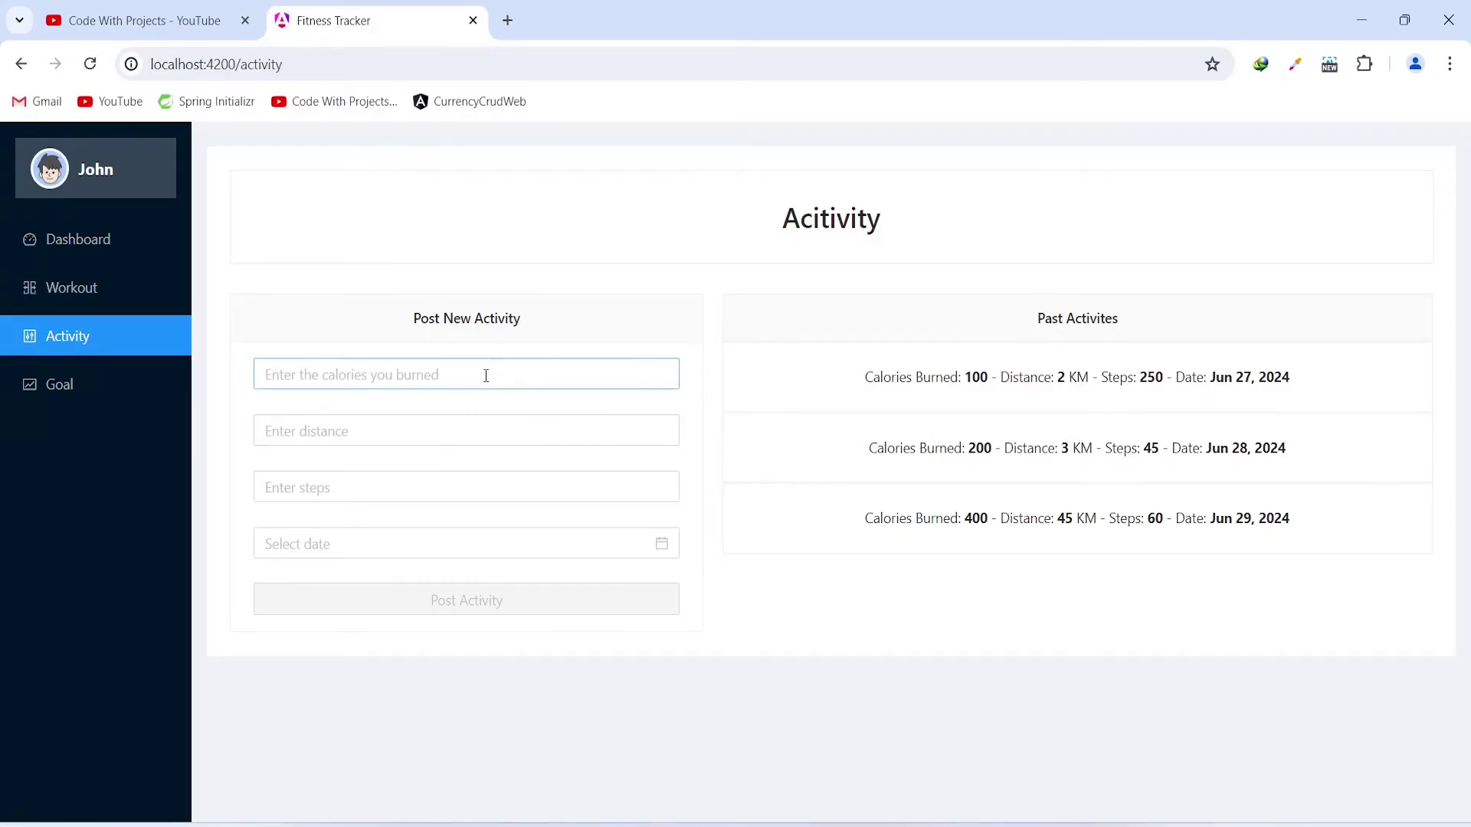
{"action": "left_click", "coordinate": [482, 375]}
{"action": "type", "text": "500"}
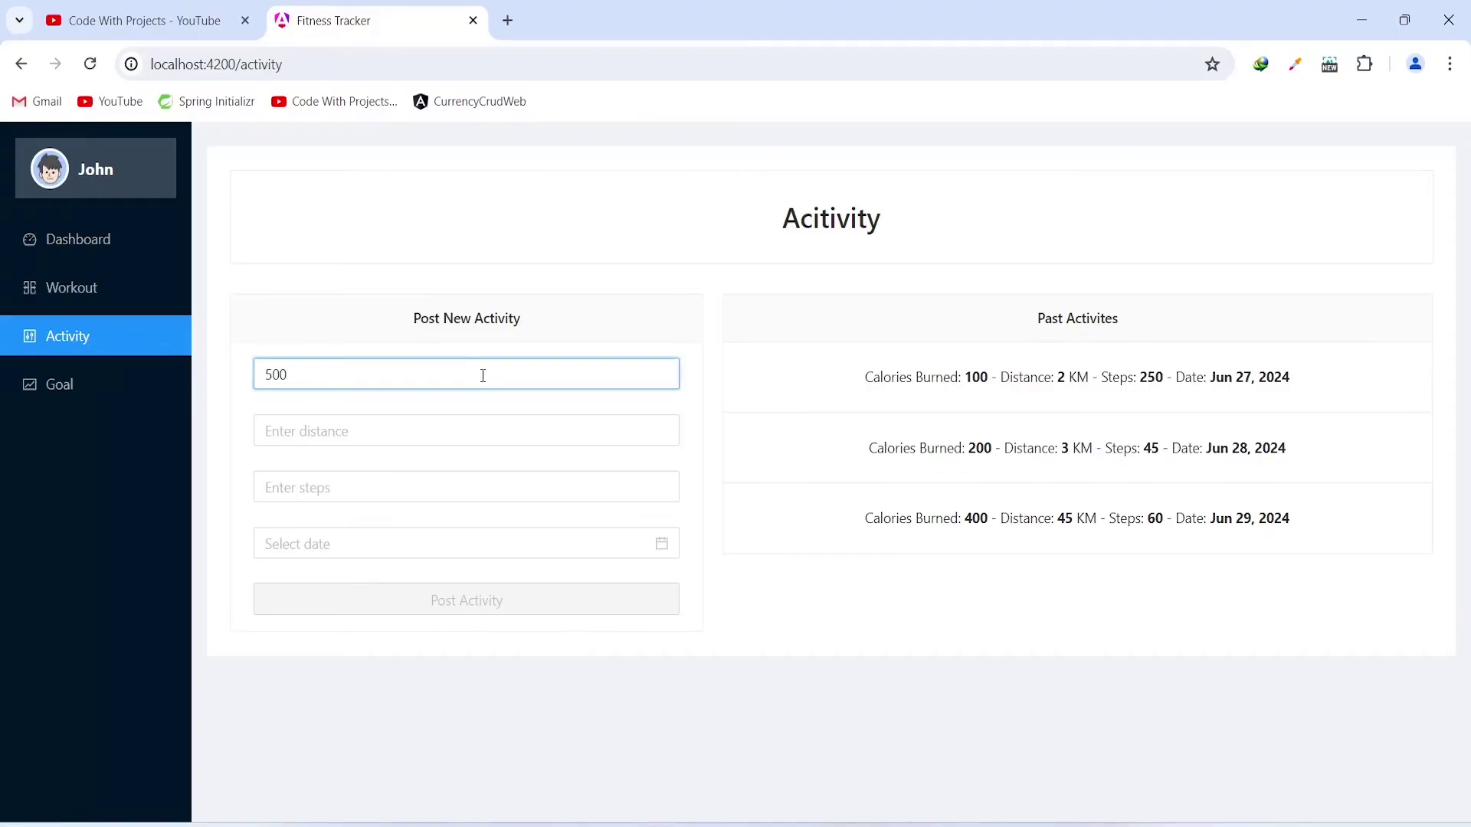
{"action": "left_click", "coordinate": [406, 434]}
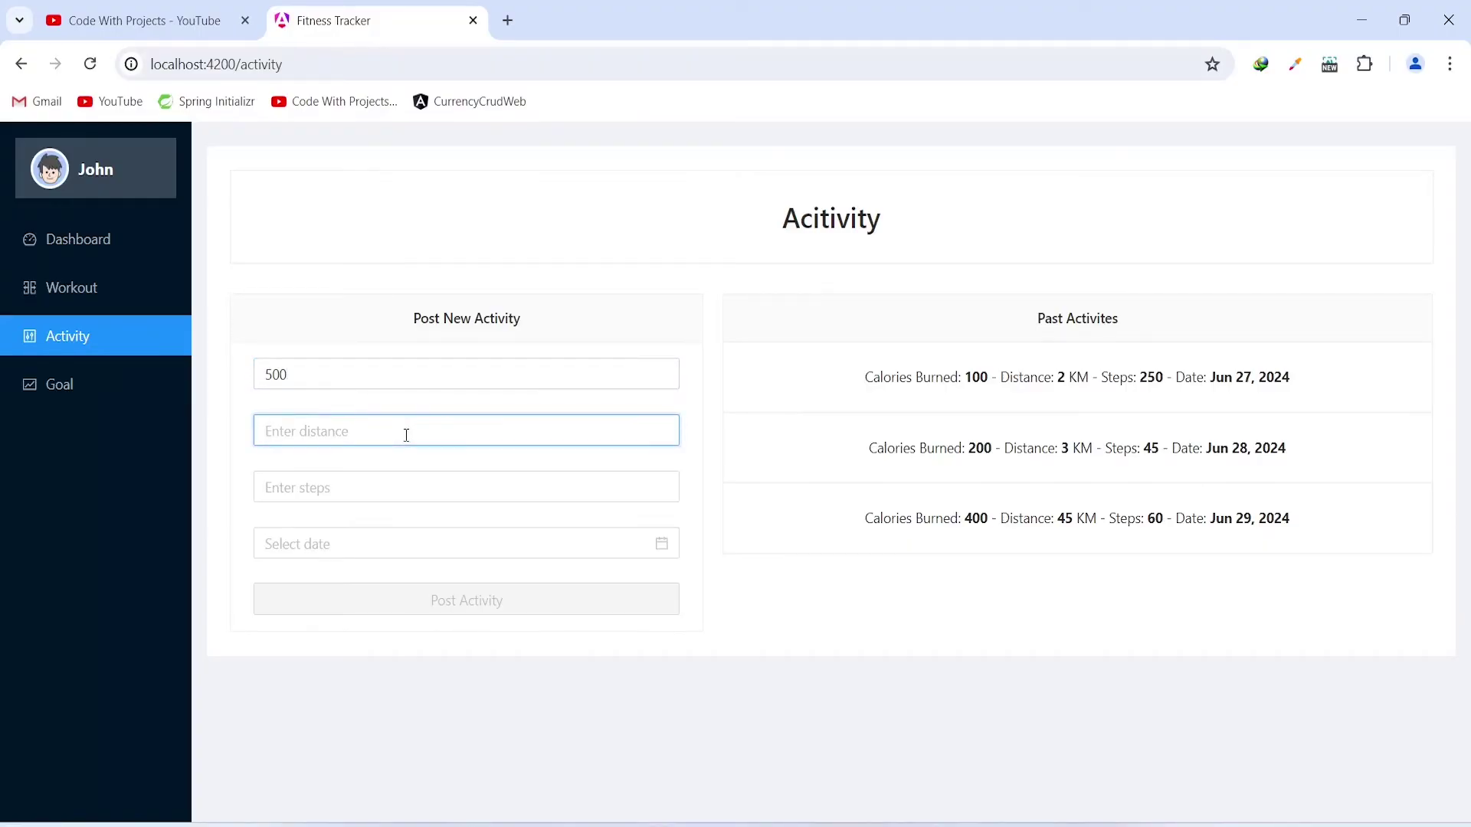
{"action": "type", "text": "60"}
{"action": "left_click", "coordinate": [391, 483]}
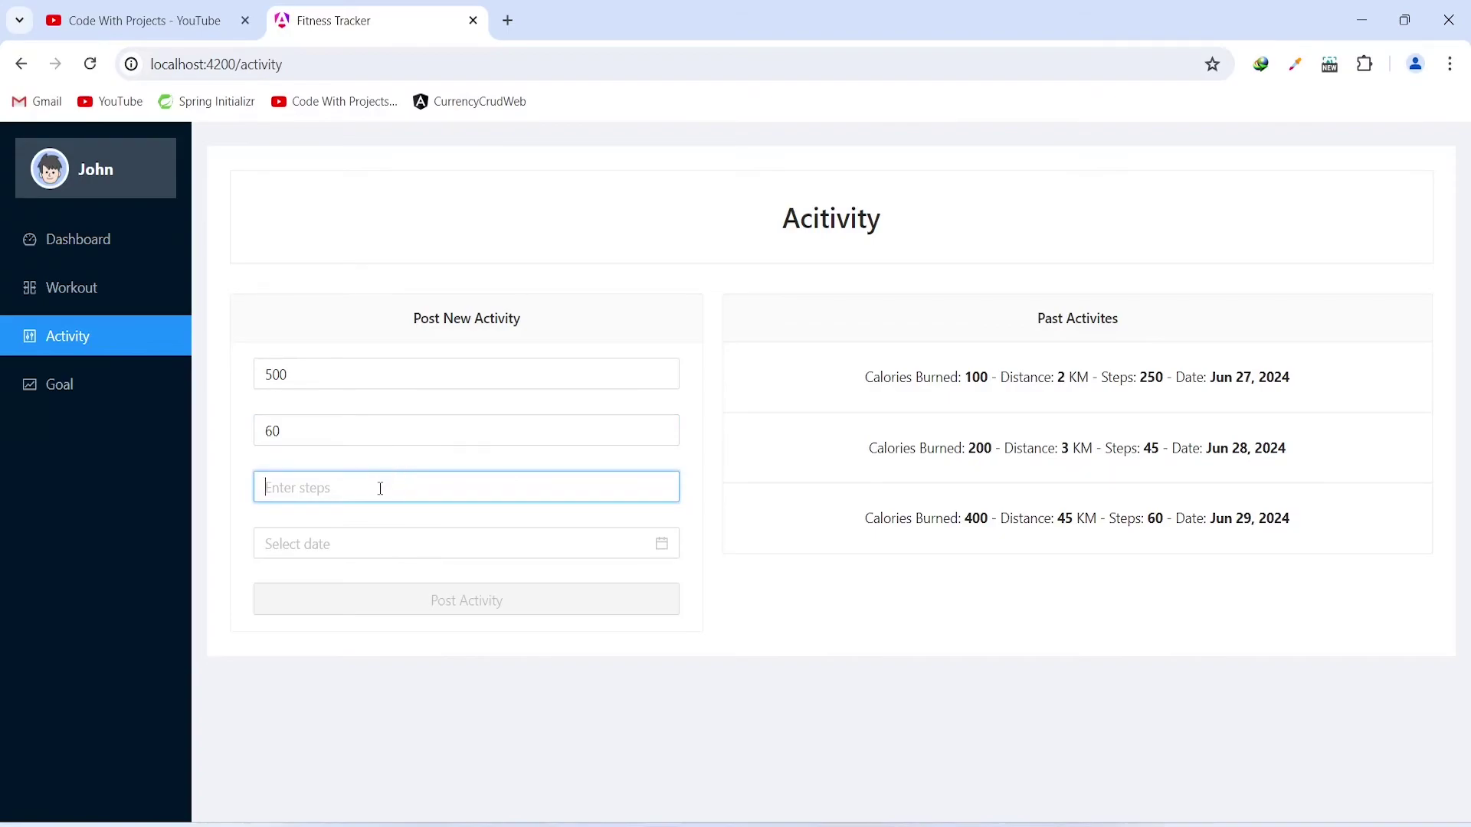
{"action": "type", "text": "150"}
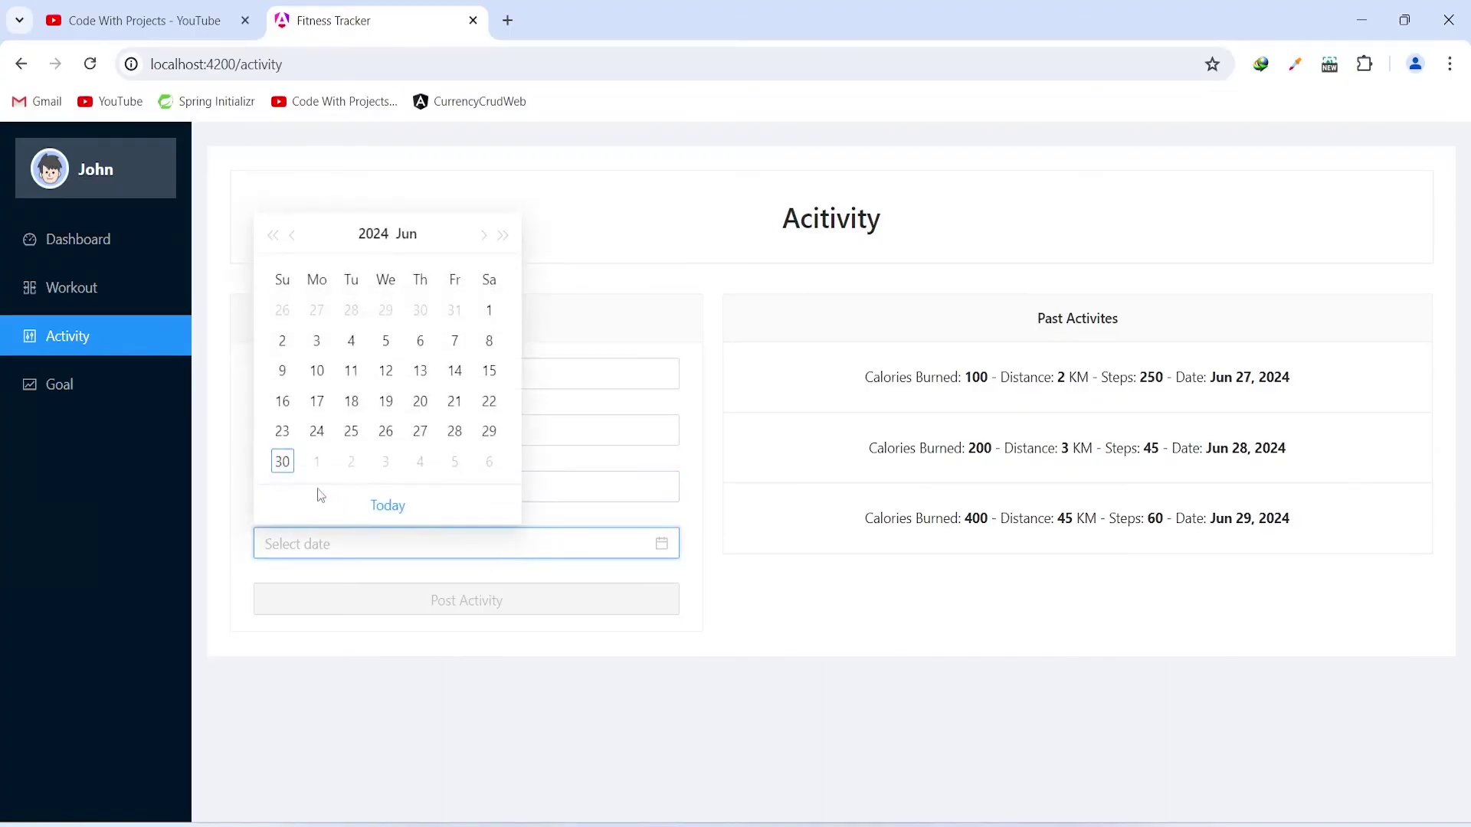
{"action": "left_click", "coordinate": [282, 462]}
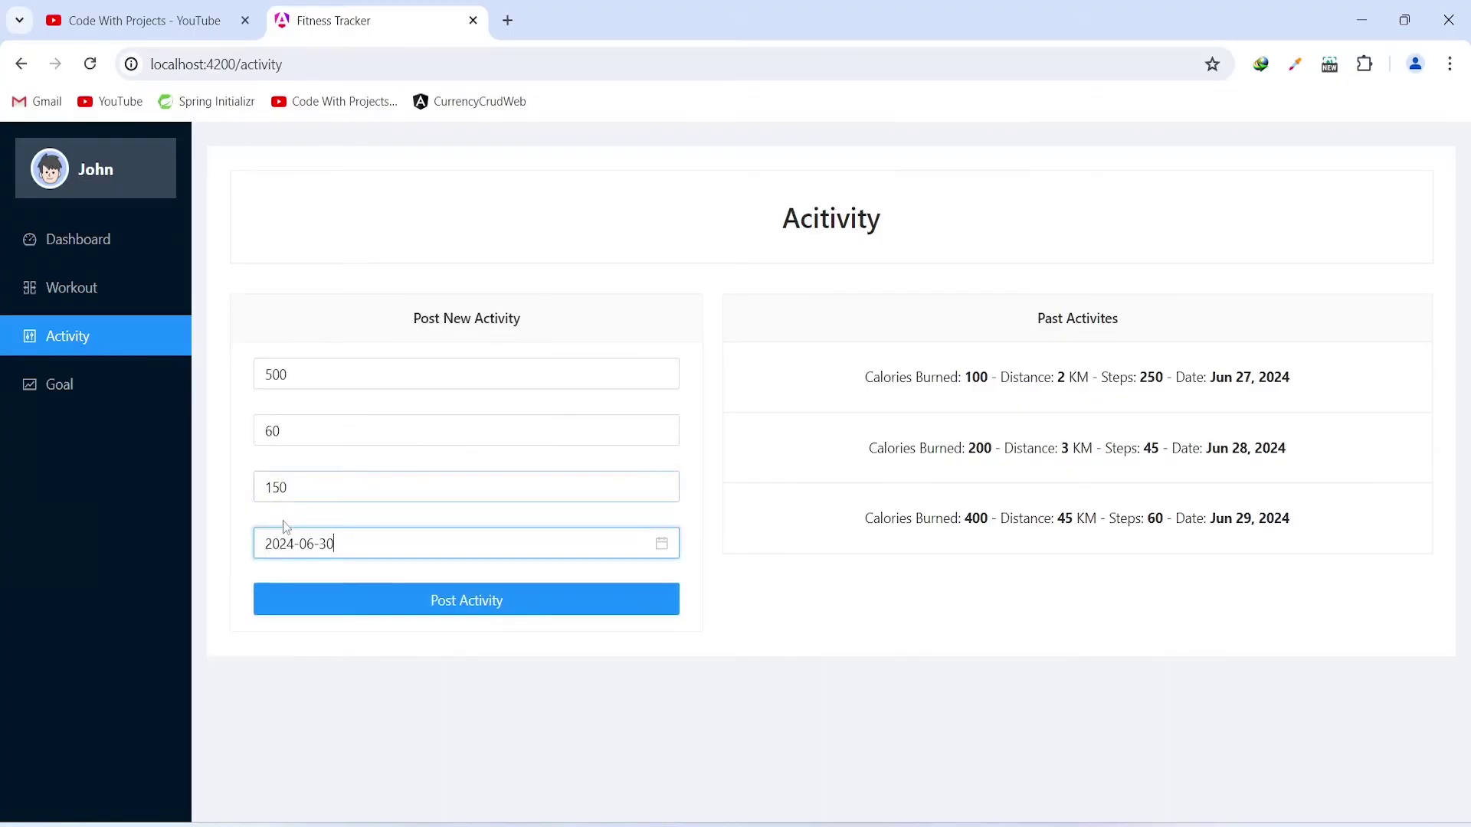
{"action": "left_click", "coordinate": [504, 611]}
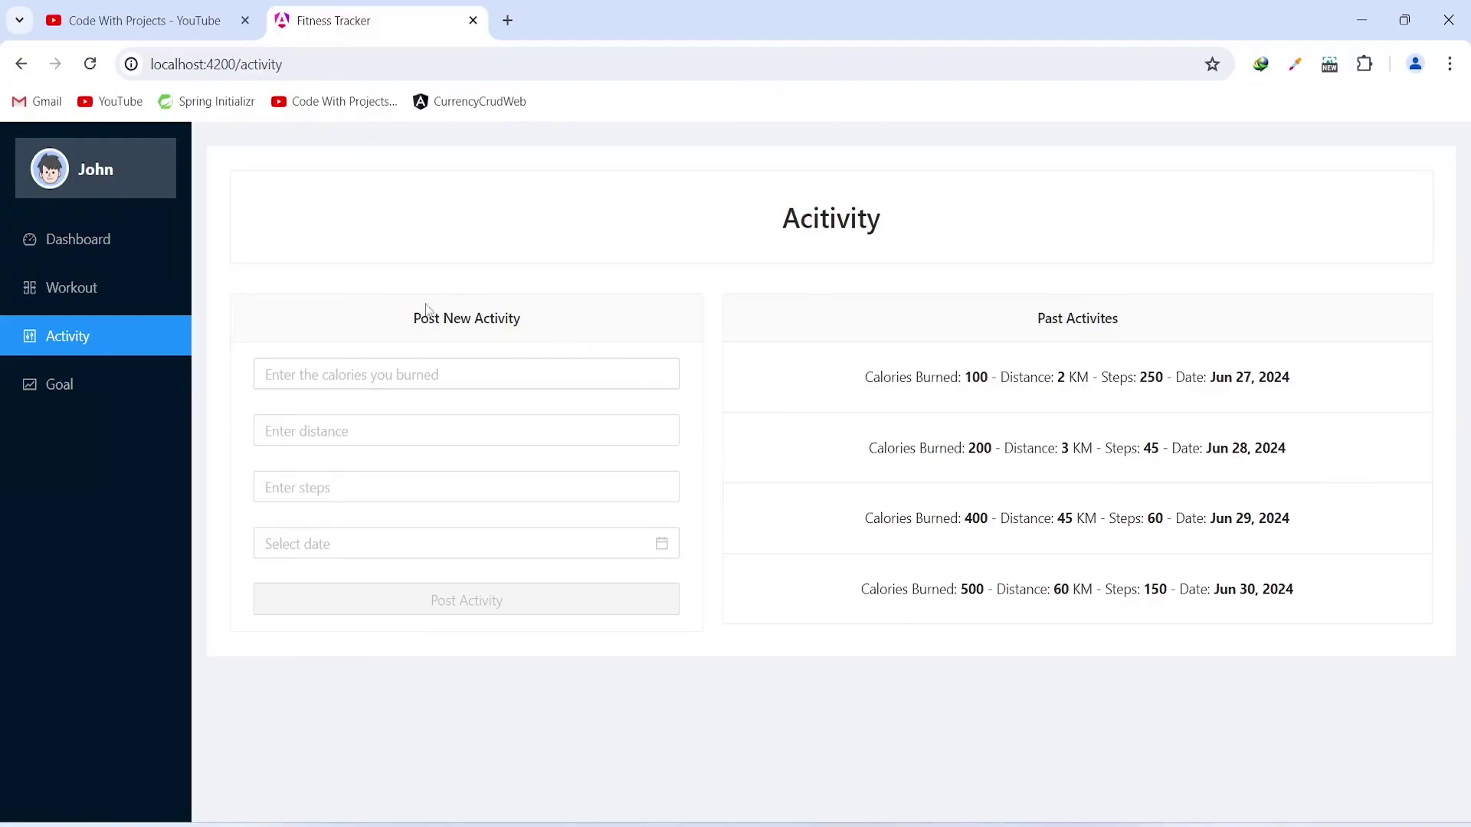
On the Goal page, enter goal 'Run5 KM' with start Jun 30 and end Jul 2, 2024.
{"action": "left_click", "coordinate": [72, 391]}
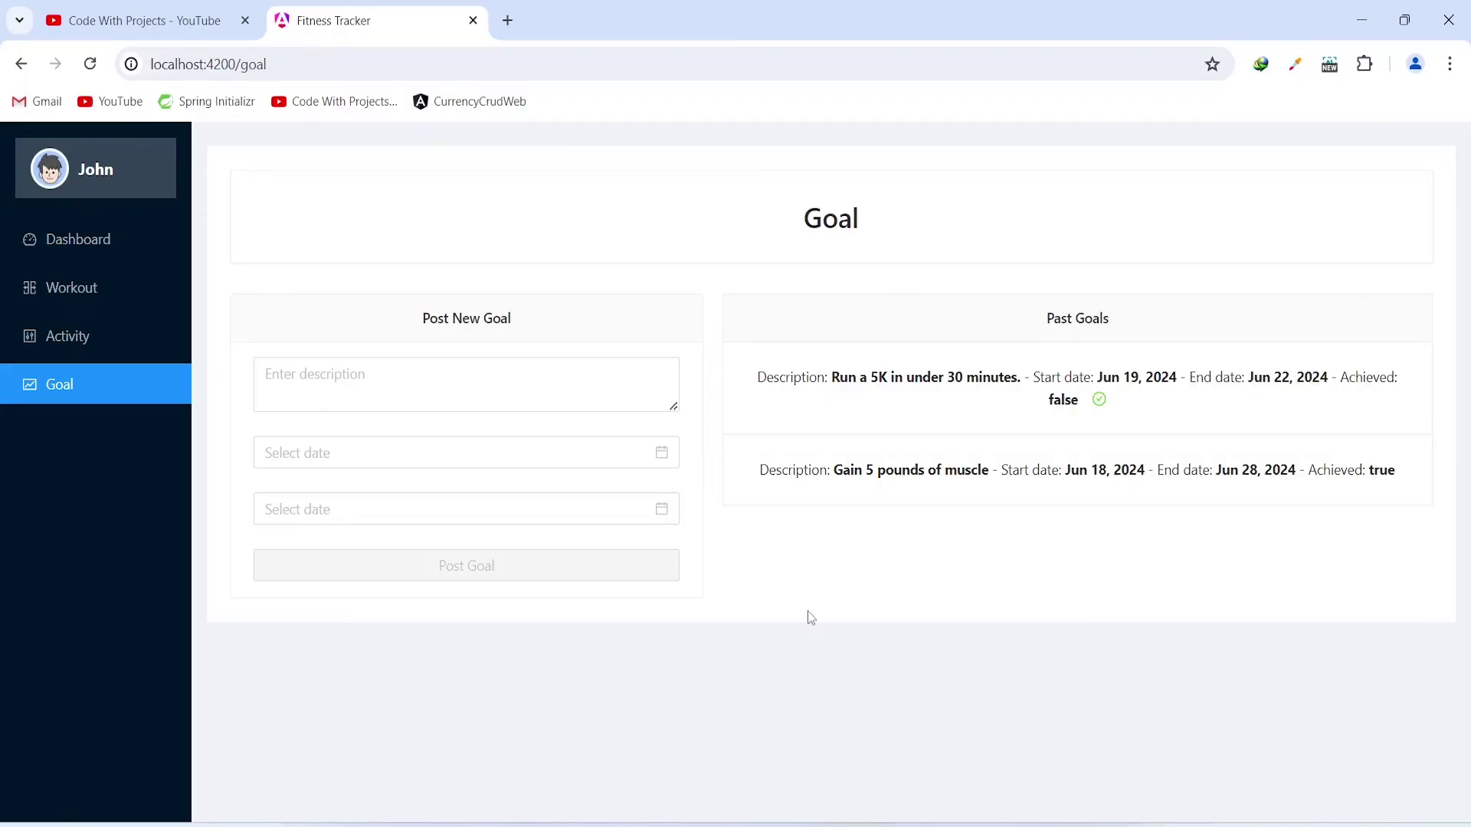
{"action": "left_click", "coordinate": [393, 388]}
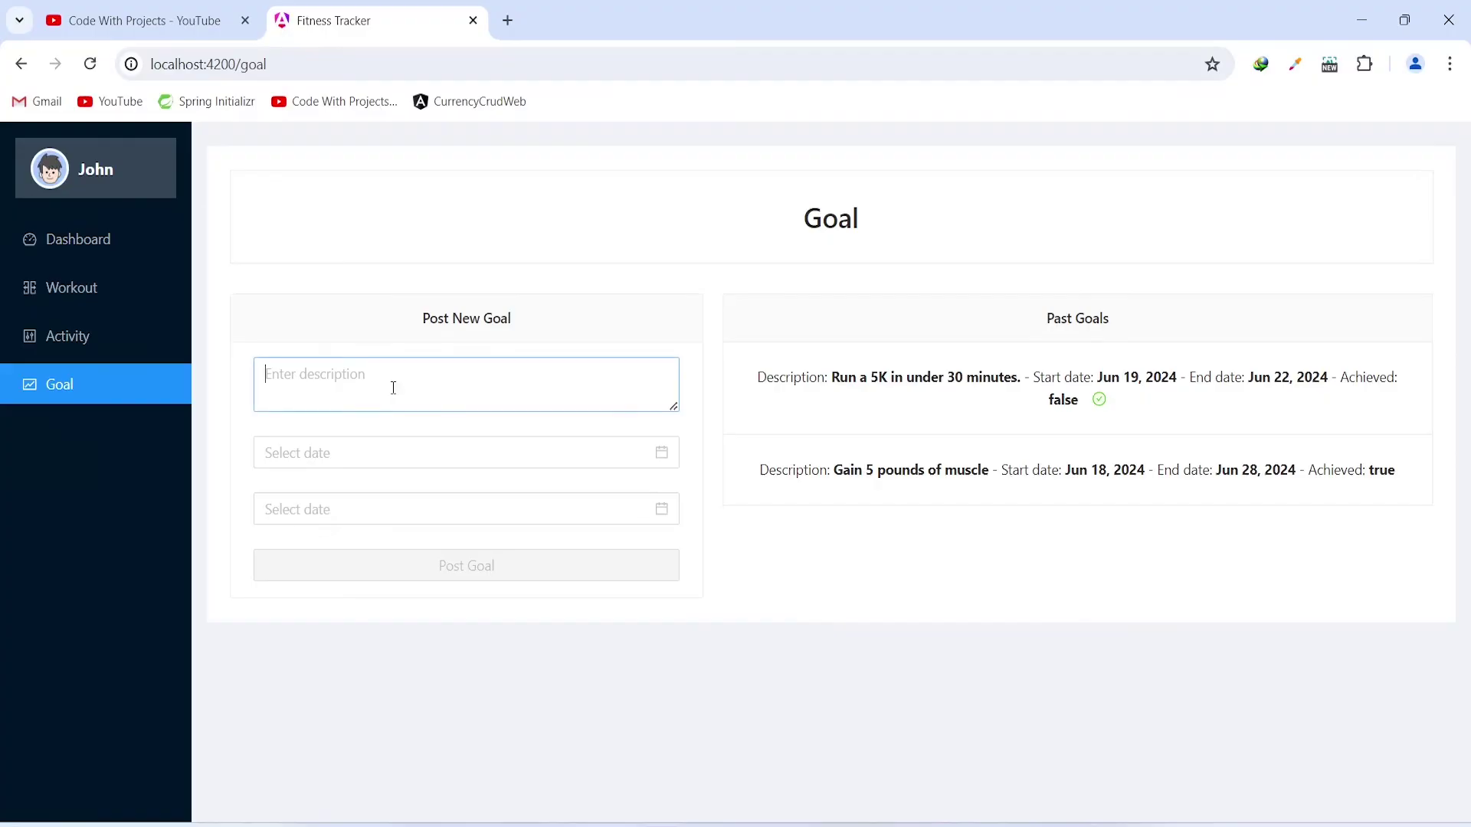
{"action": "type", "text": "R"}
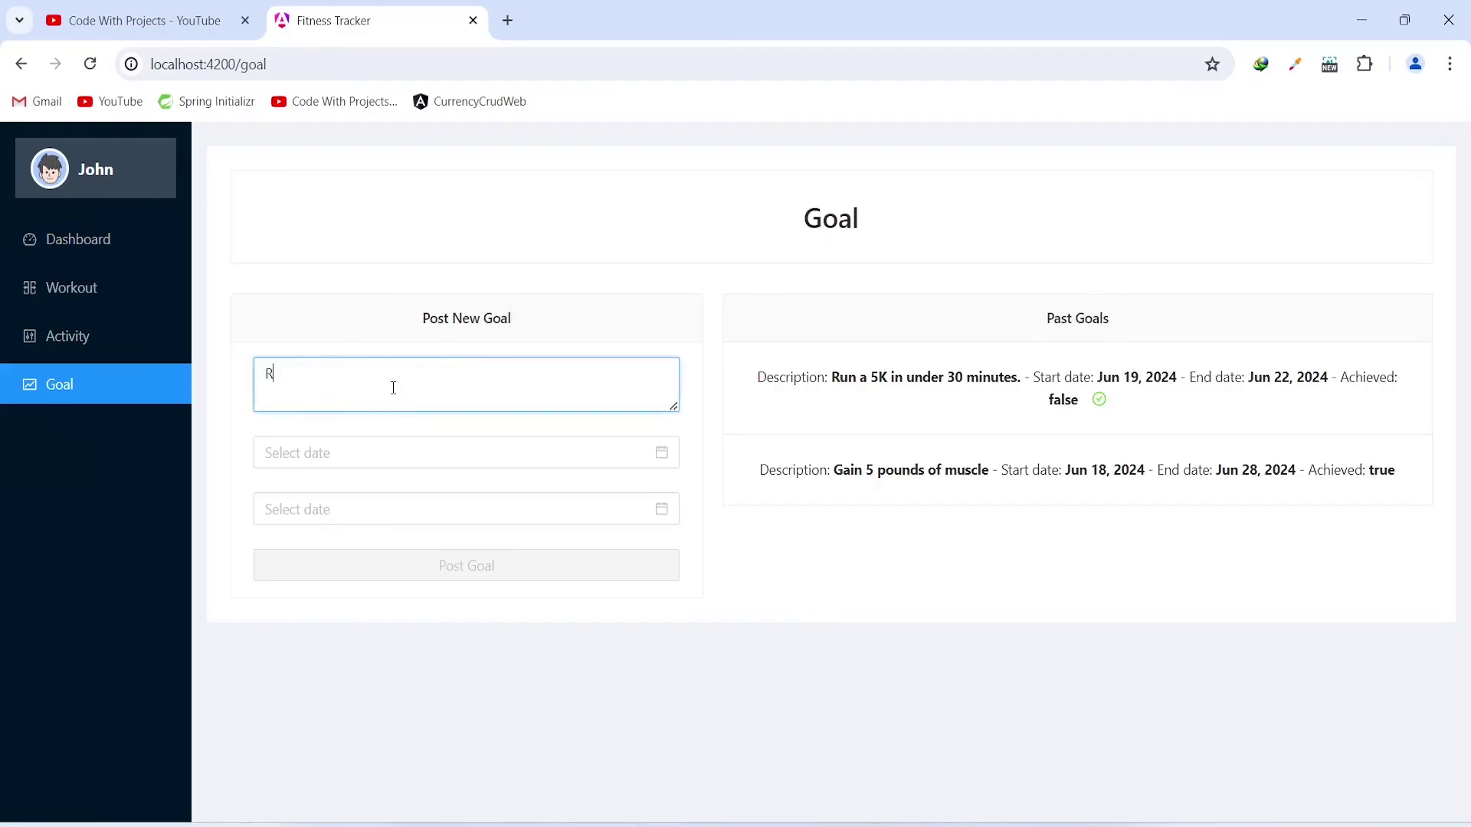
{"action": "type", "text": "un5 KM"}
{"action": "left_click", "coordinate": [455, 445]}
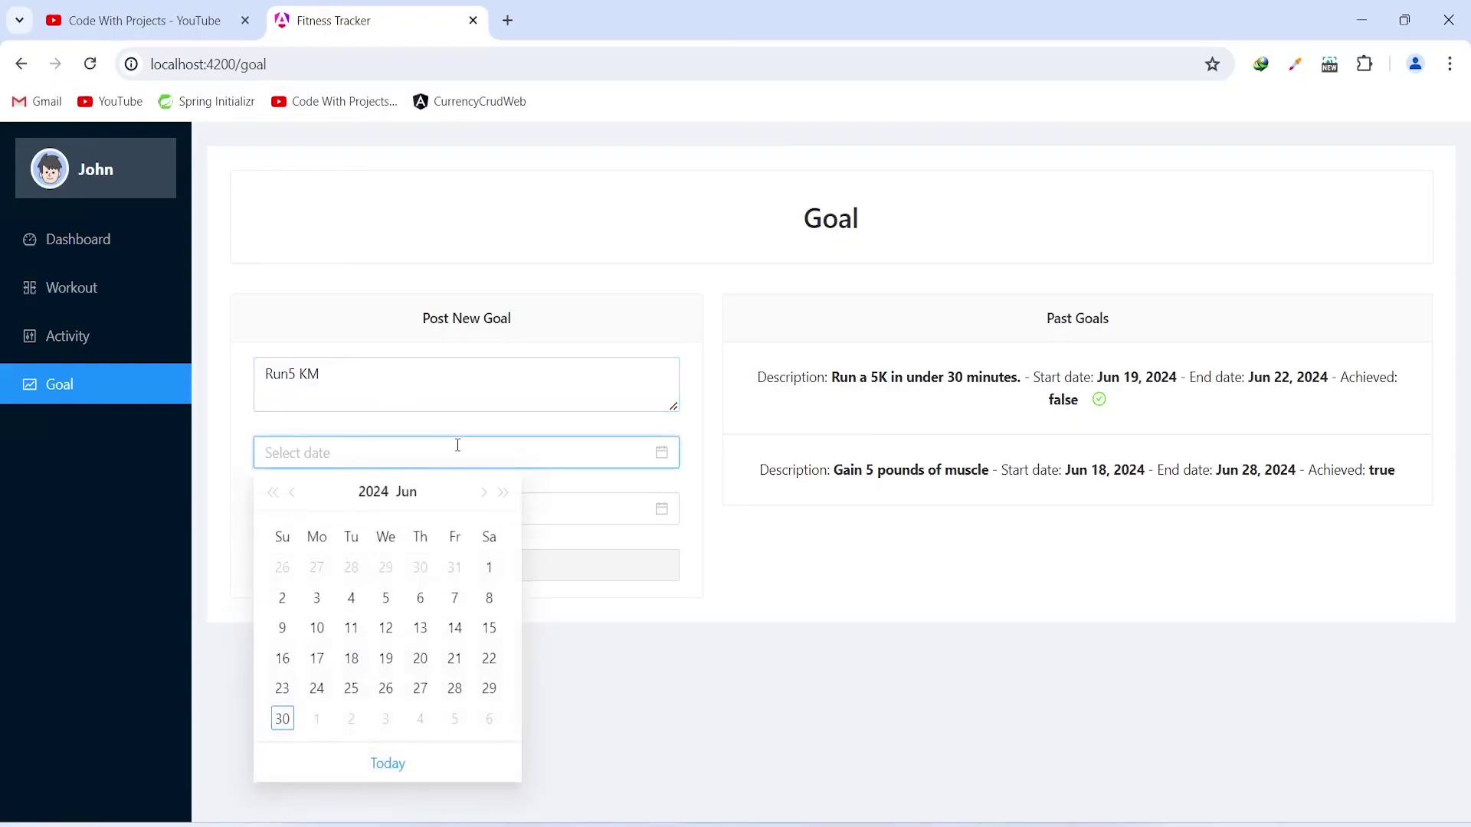
{"action": "left_click", "coordinate": [282, 720]}
{"action": "left_click", "coordinate": [424, 509]}
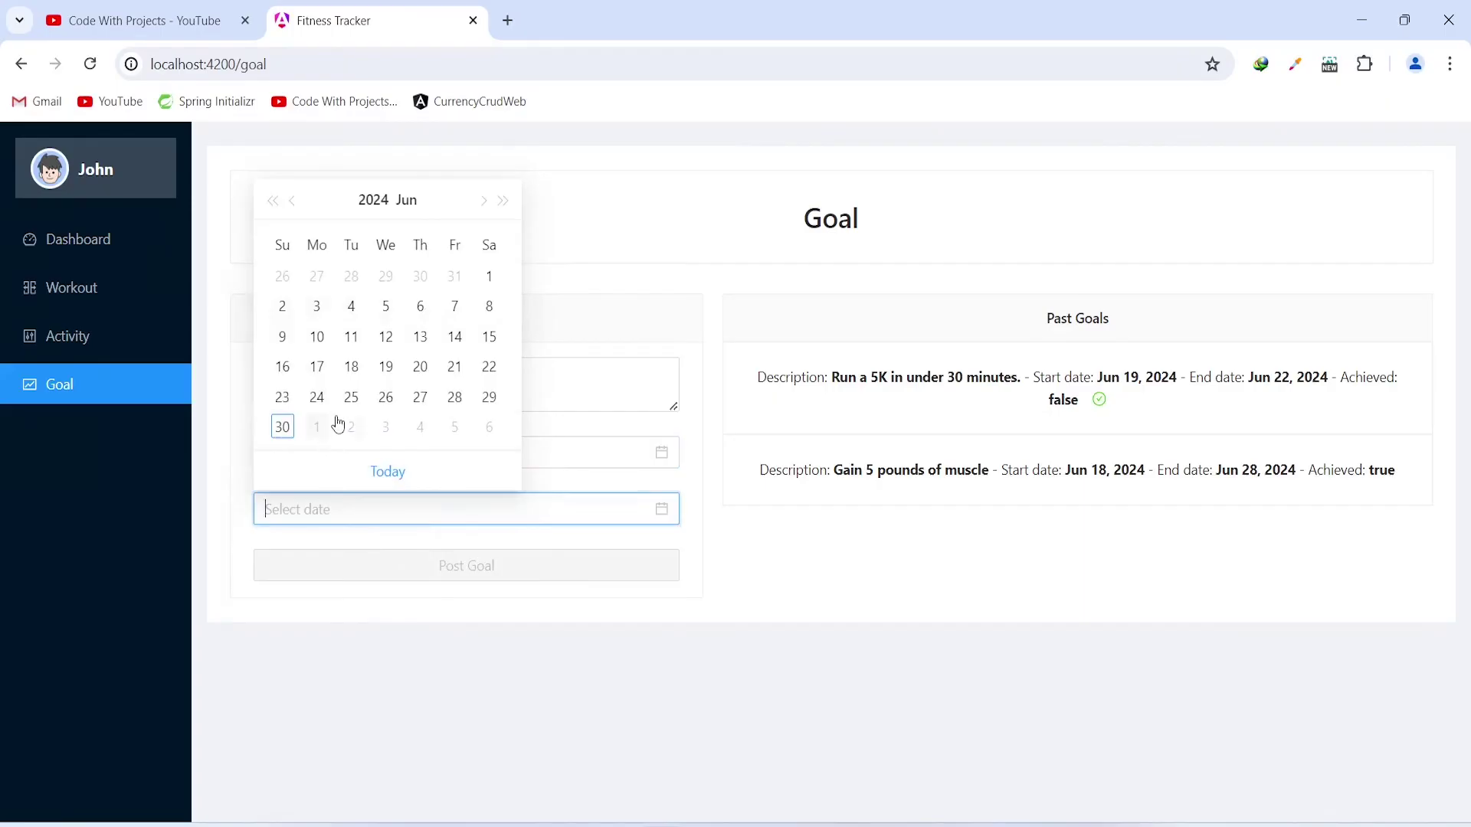
{"action": "left_click", "coordinate": [340, 424]}
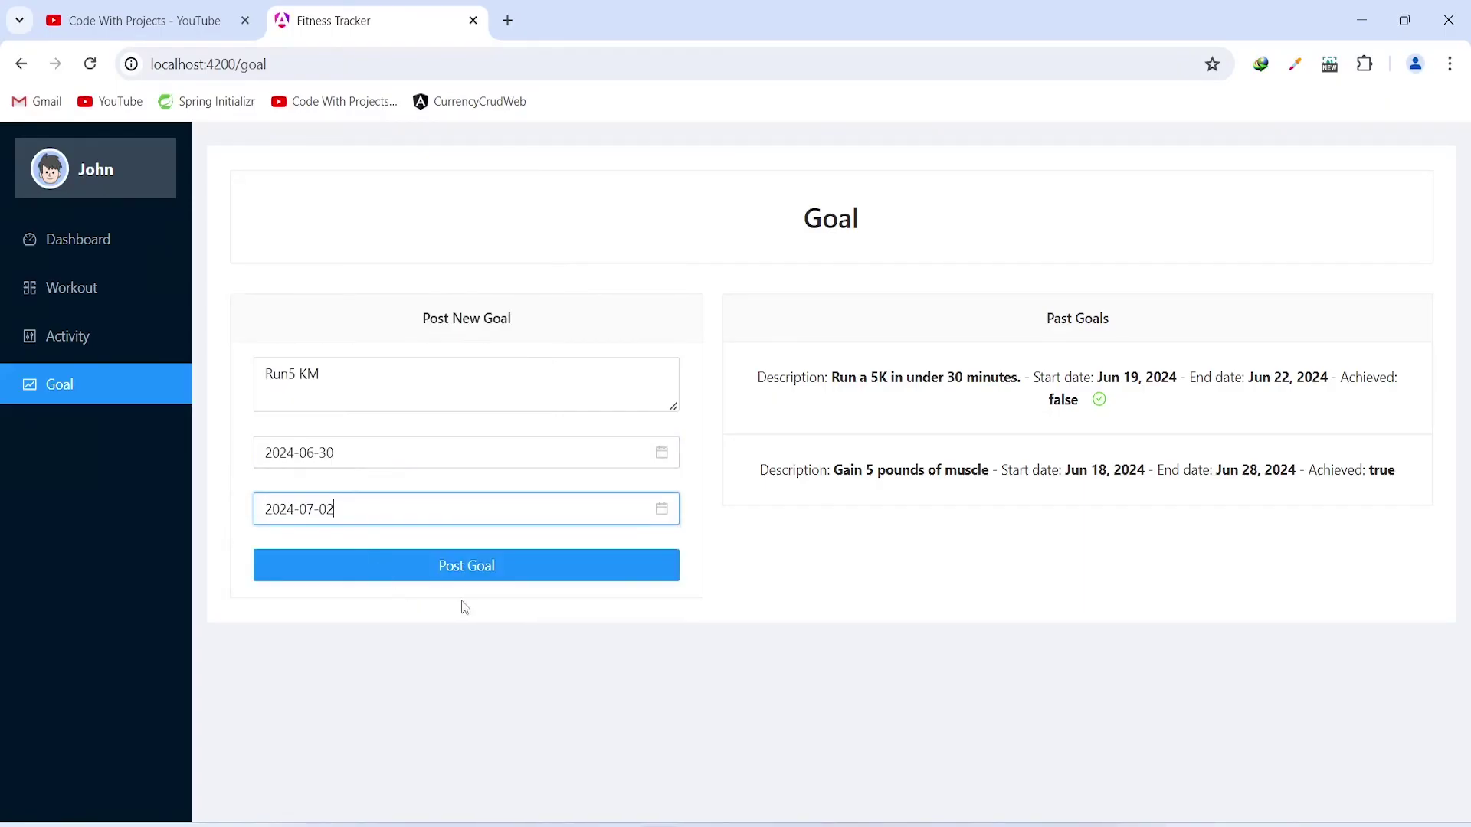
Post the goal, mark it achieved, and check the Dashboard's 1595 cal and 2 goals achieved.
{"action": "left_click", "coordinate": [481, 580]}
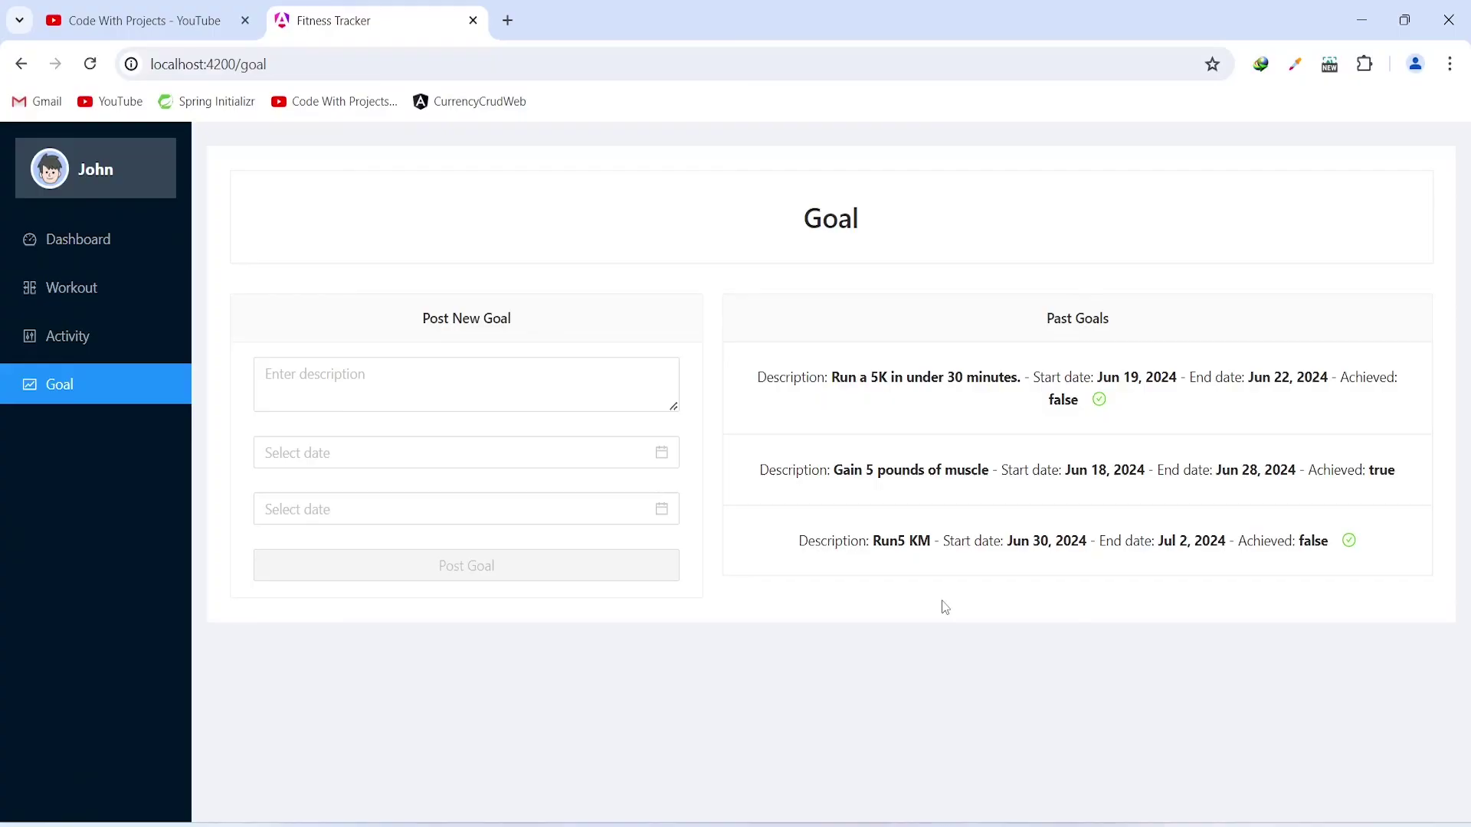
{"action": "left_click", "coordinate": [1350, 542]}
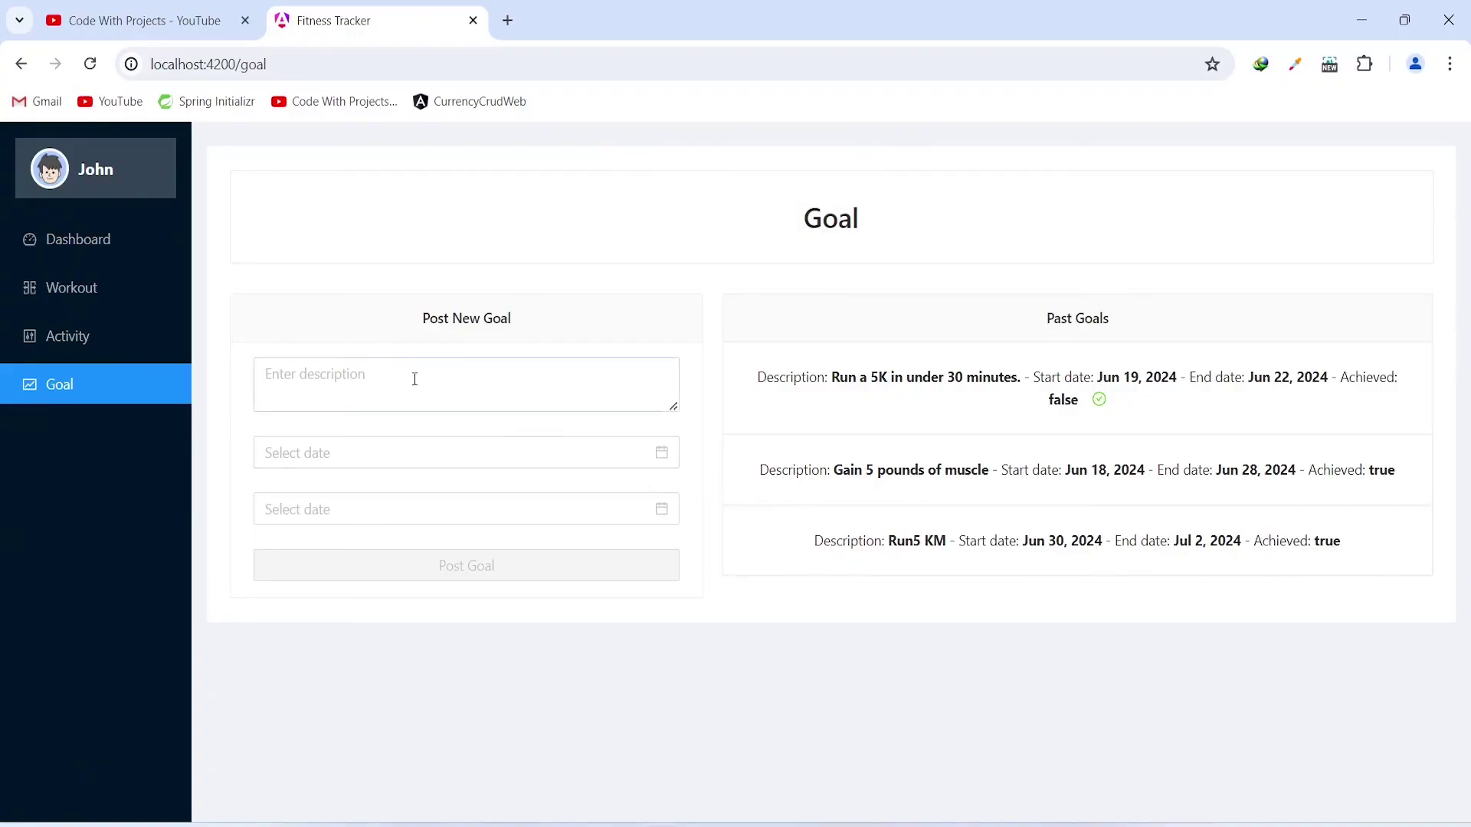
{"action": "left_click", "coordinate": [108, 241]}
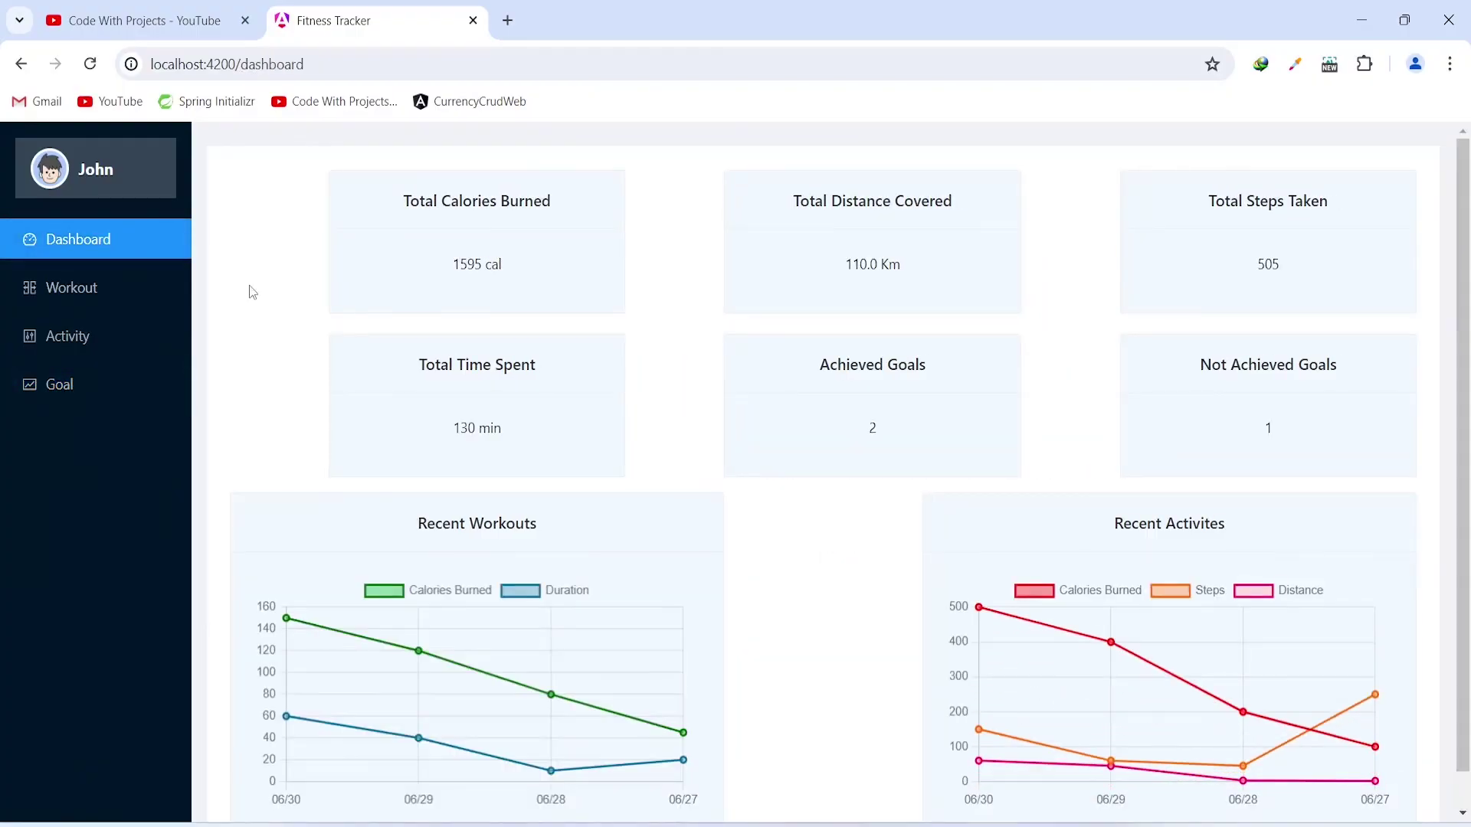